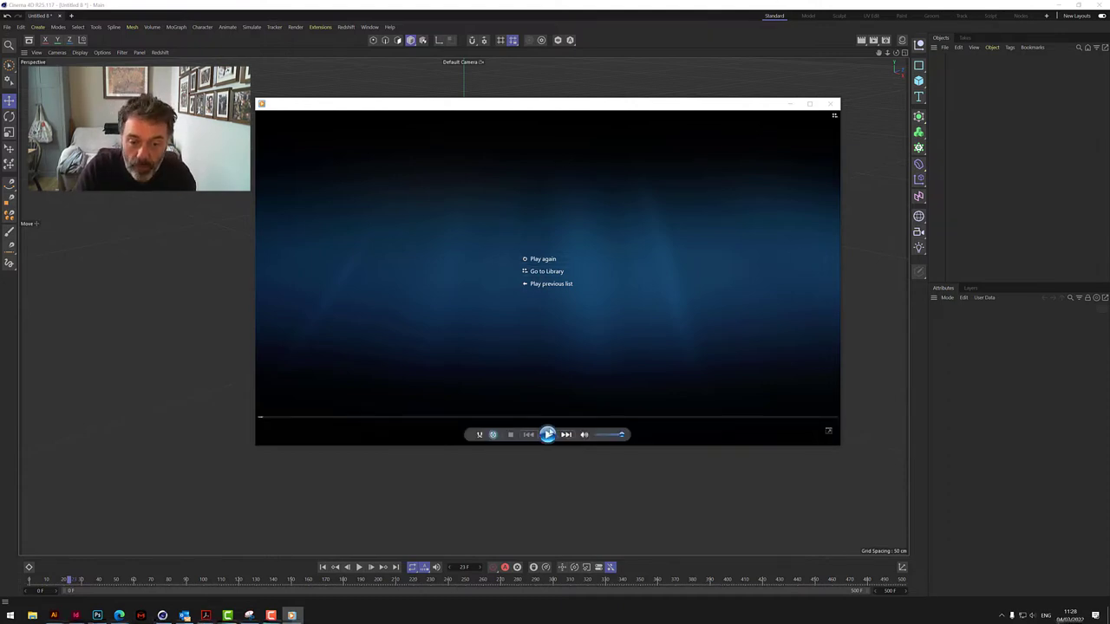
- Play the Day9_Pulsating Platonic reference render and pause it near seven seconds
{"action": "left_click", "coordinate": [547, 435]}
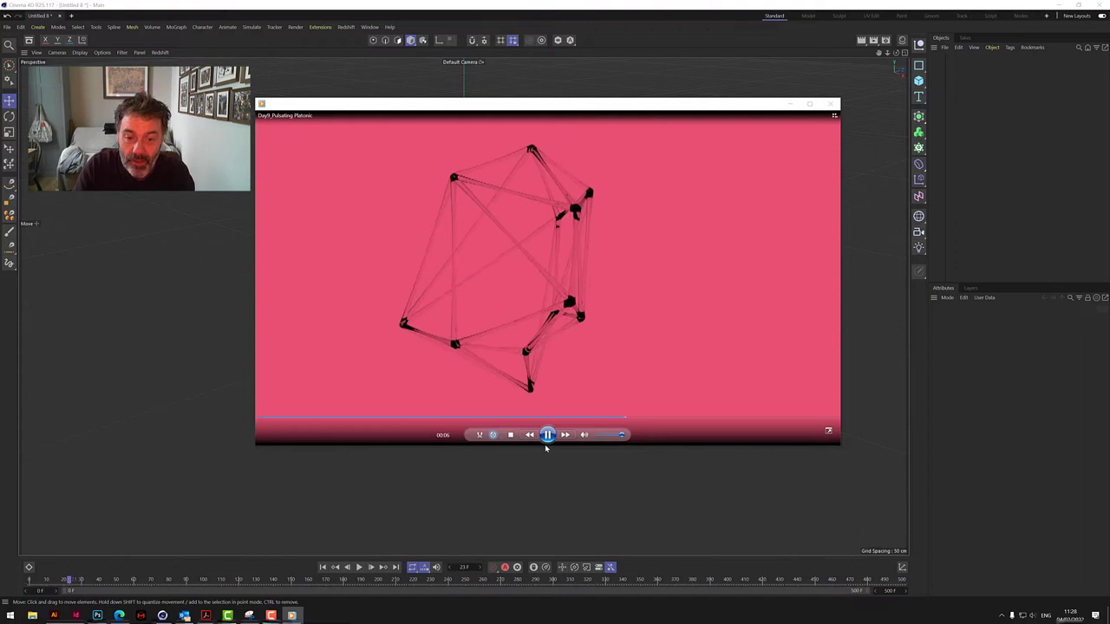
{"action": "left_click", "coordinate": [547, 434]}
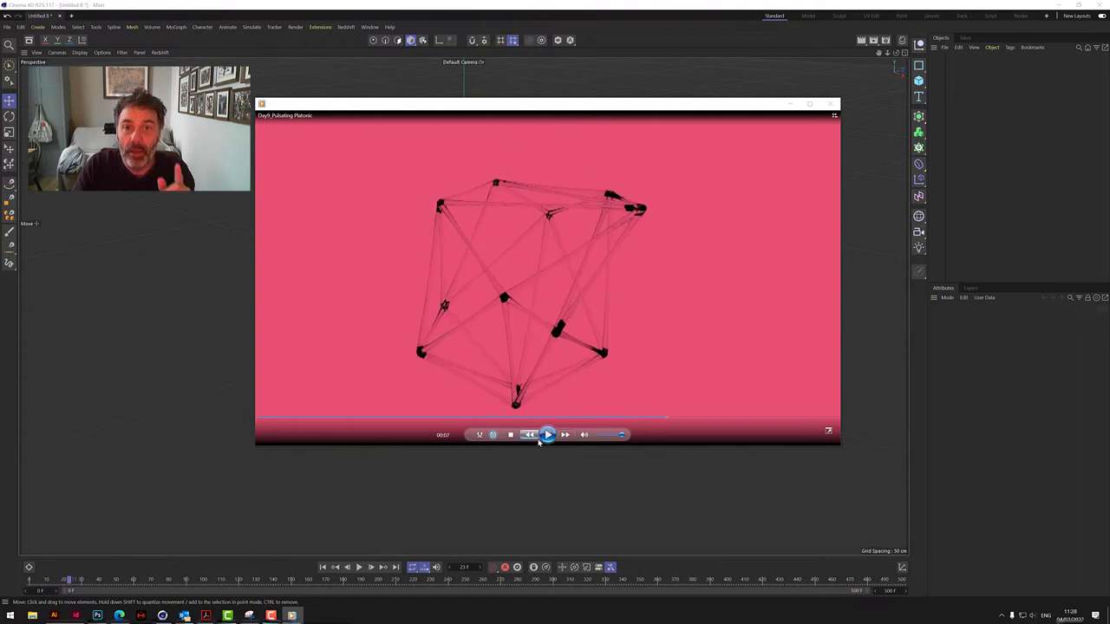
- Add a Platonic solid with a Random effector parented under it
{"action": "left_click", "coordinate": [830, 105]}
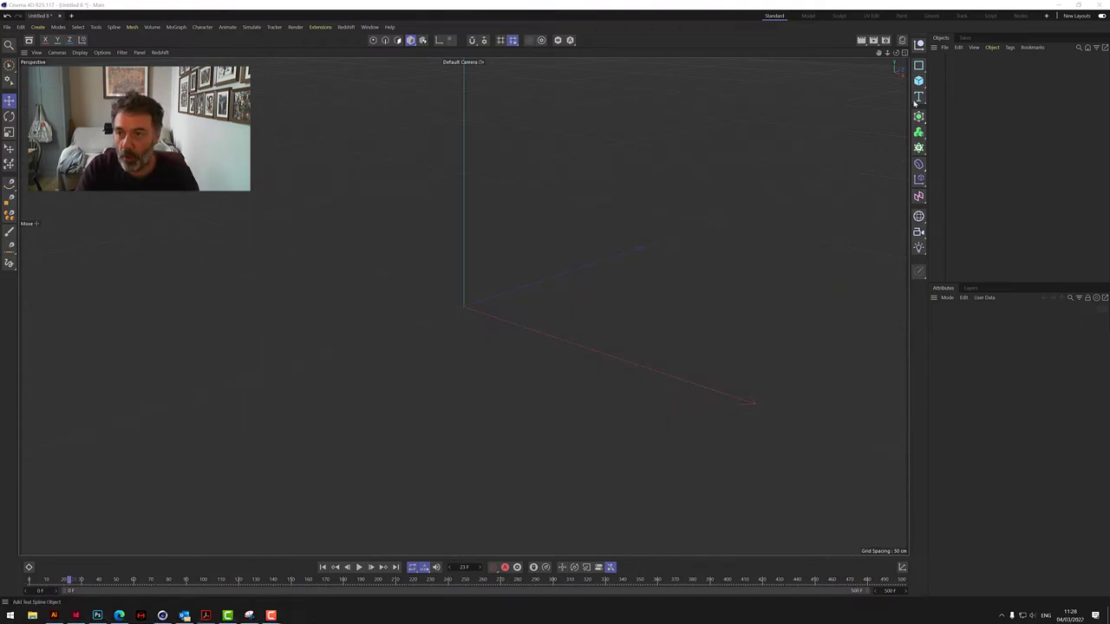
{"action": "left_click", "coordinate": [918, 81]}
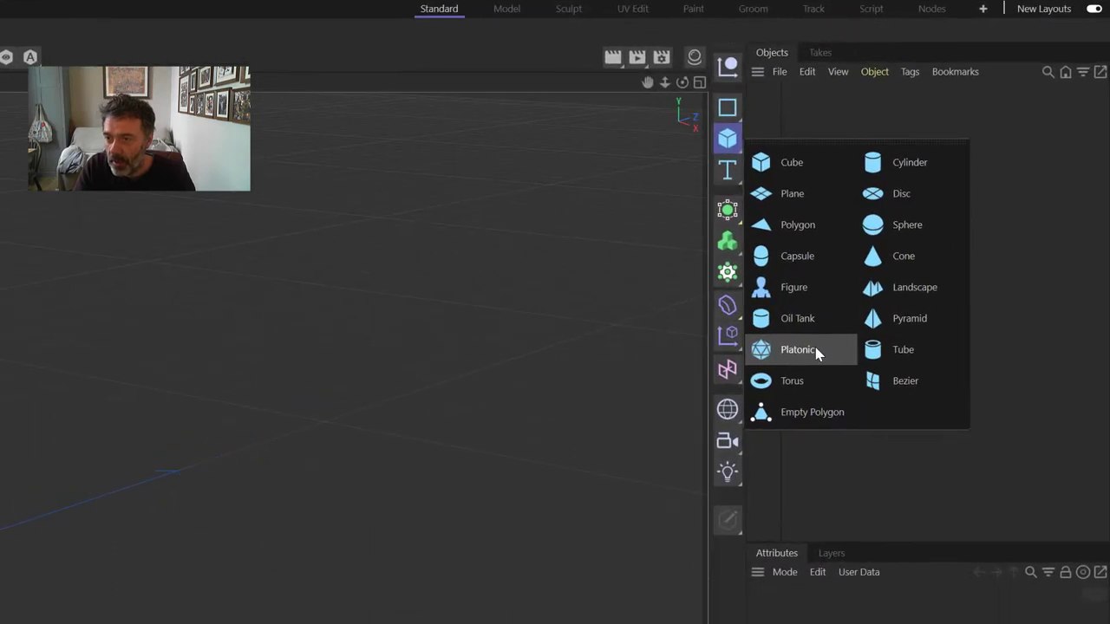
{"action": "left_click", "coordinate": [813, 346]}
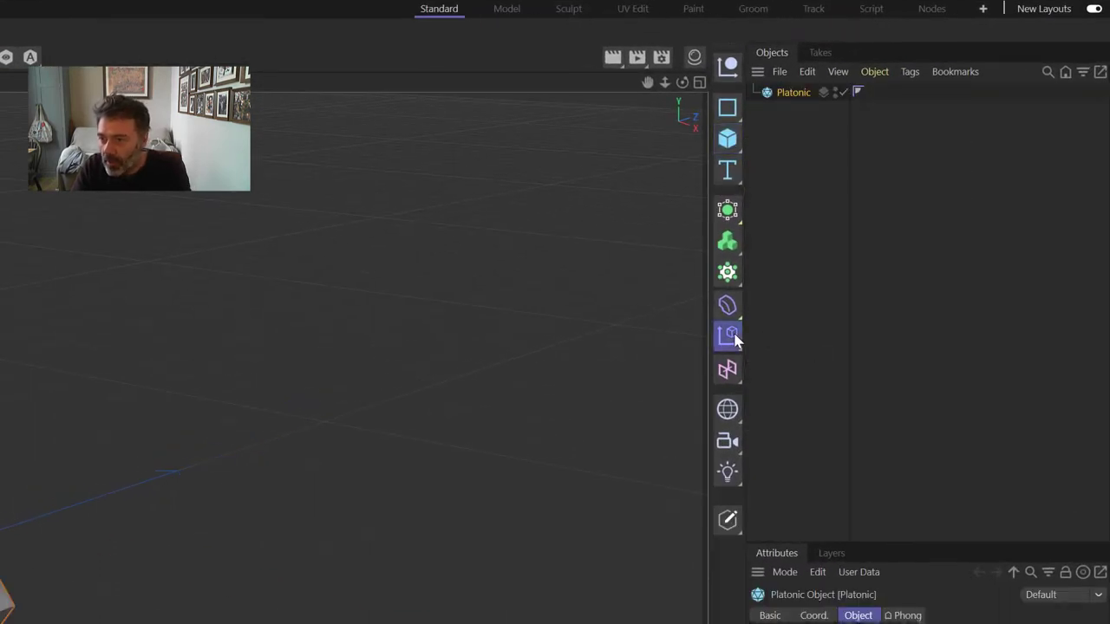
{"action": "left_click", "coordinate": [732, 336]}
{"action": "left_click", "coordinate": [893, 454]}
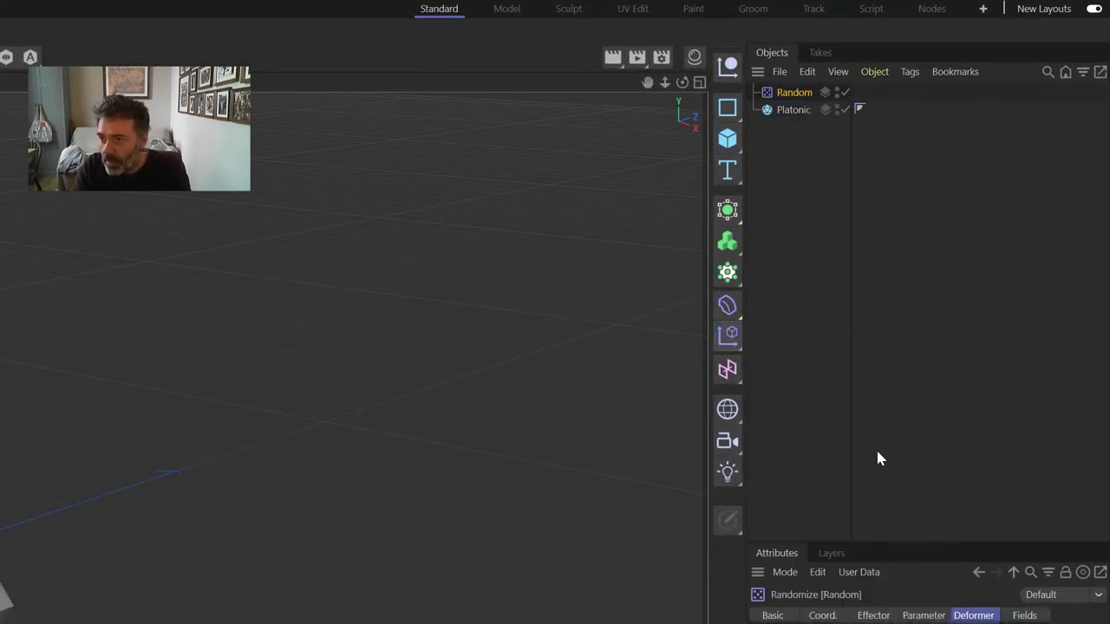
{"action": "mouse_move", "coordinate": [791, 98]}
{"action": "left_mouse_down"}
{"action": "mouse_move", "coordinate": [802, 128]}
{"action": "mouse_move", "coordinate": [796, 110]}
{"action": "left_mouse_up"}
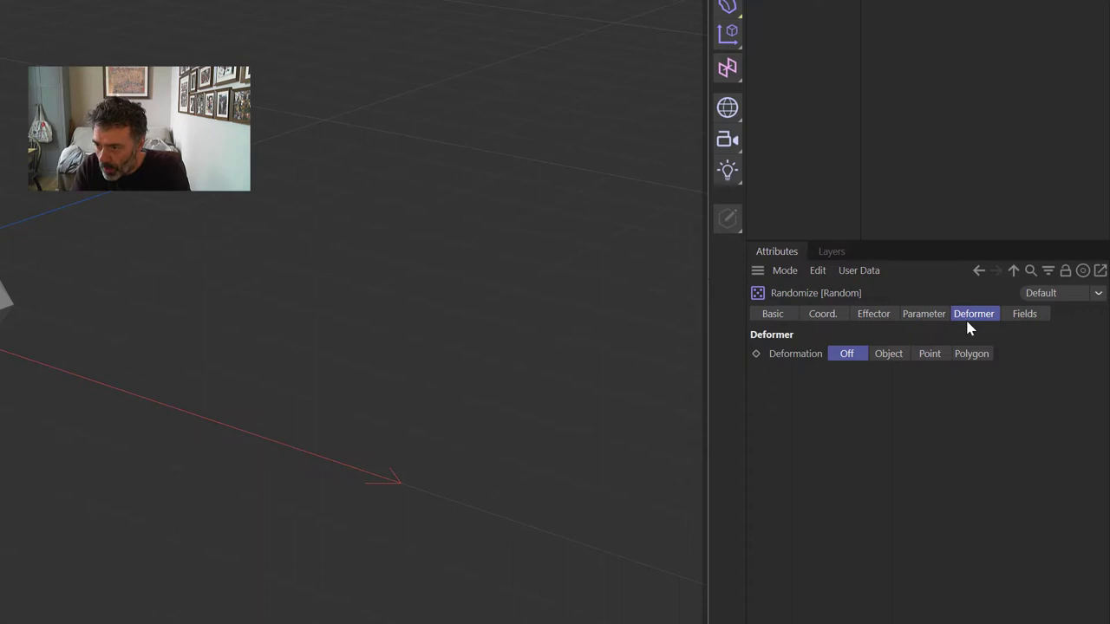
- Set the Random effector to Point deformation, Noise mode and 20% animation speed, then preview
{"action": "left_click", "coordinate": [929, 356]}
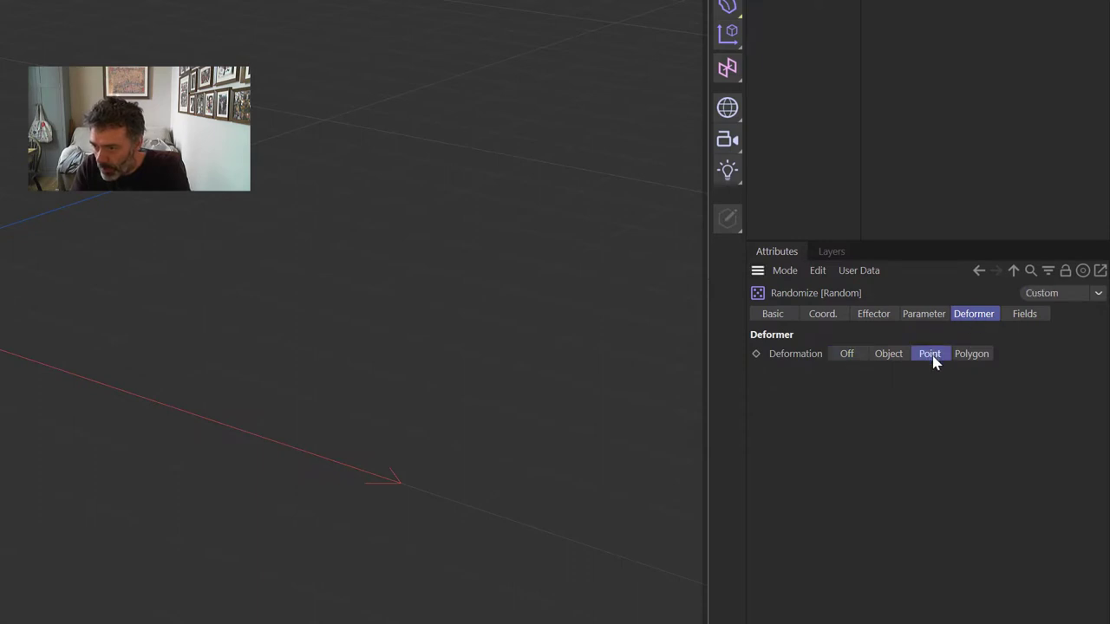
{"action": "left_click", "coordinate": [875, 315]}
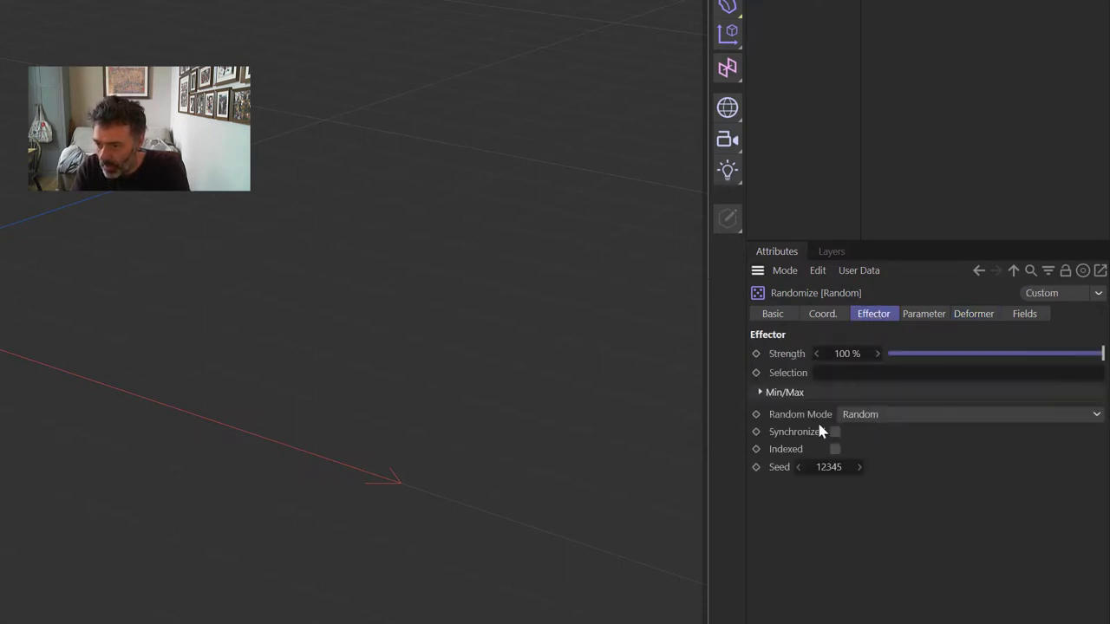
{"action": "left_click", "coordinate": [870, 416]}
{"action": "left_click", "coordinate": [884, 469]}
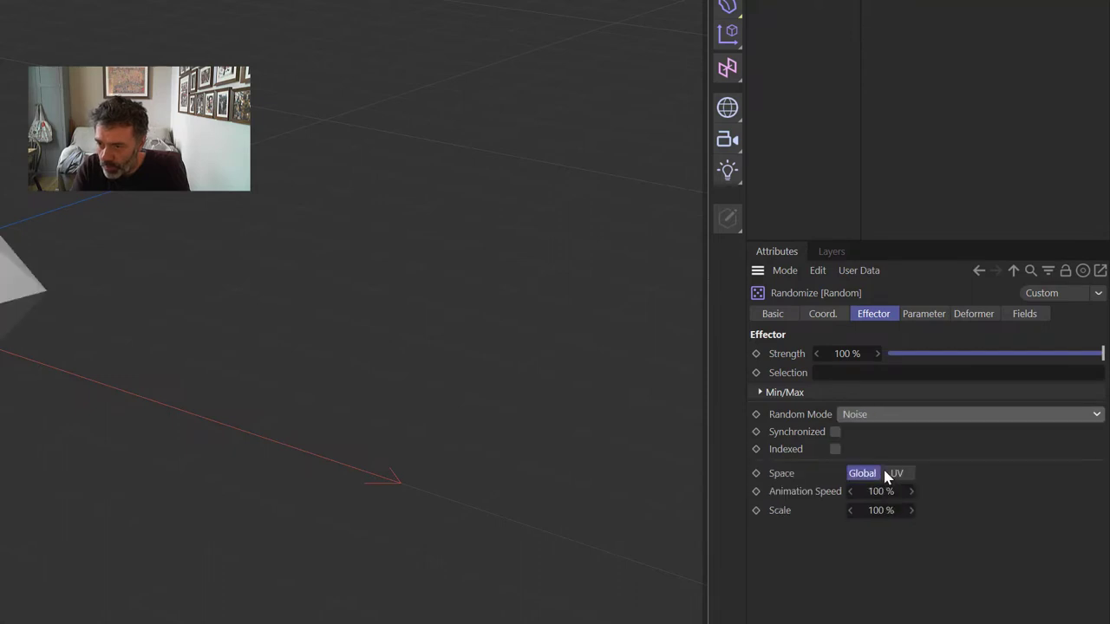
{"action": "double_click", "coordinate": [897, 490]}
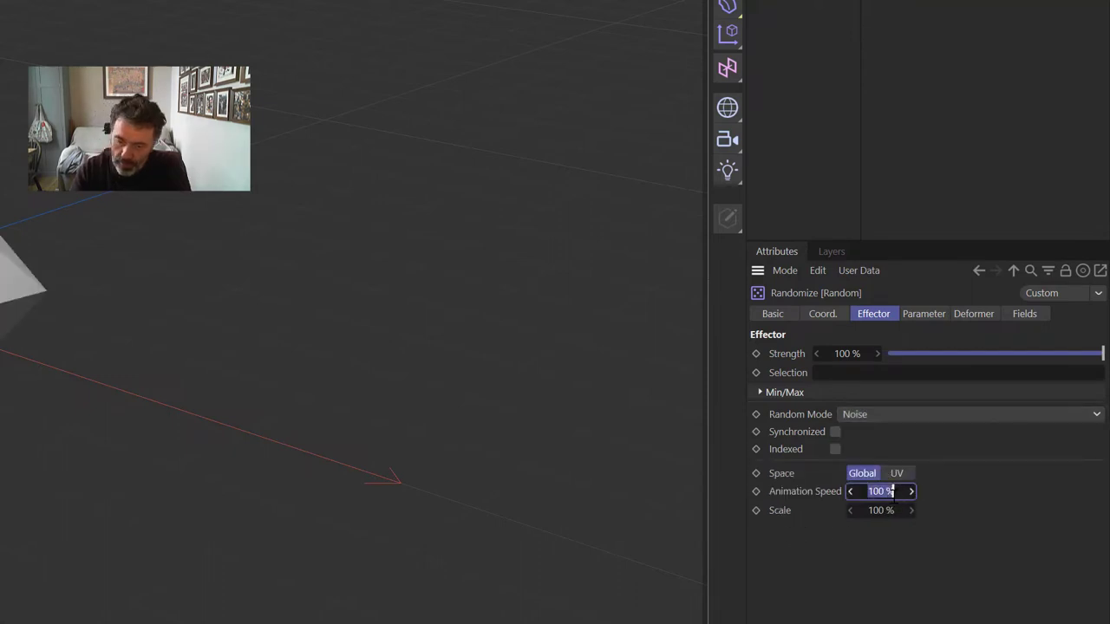
{"action": "type", "text": "20"}
{"action": "key", "text": "Return"}
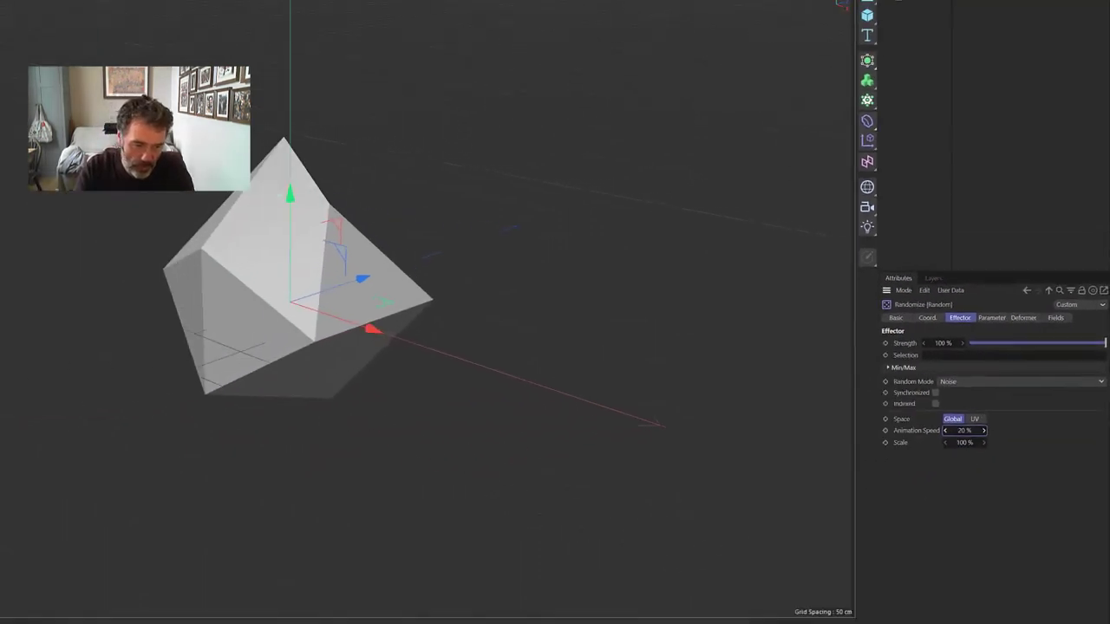
{"action": "left_click", "coordinate": [359, 568]}
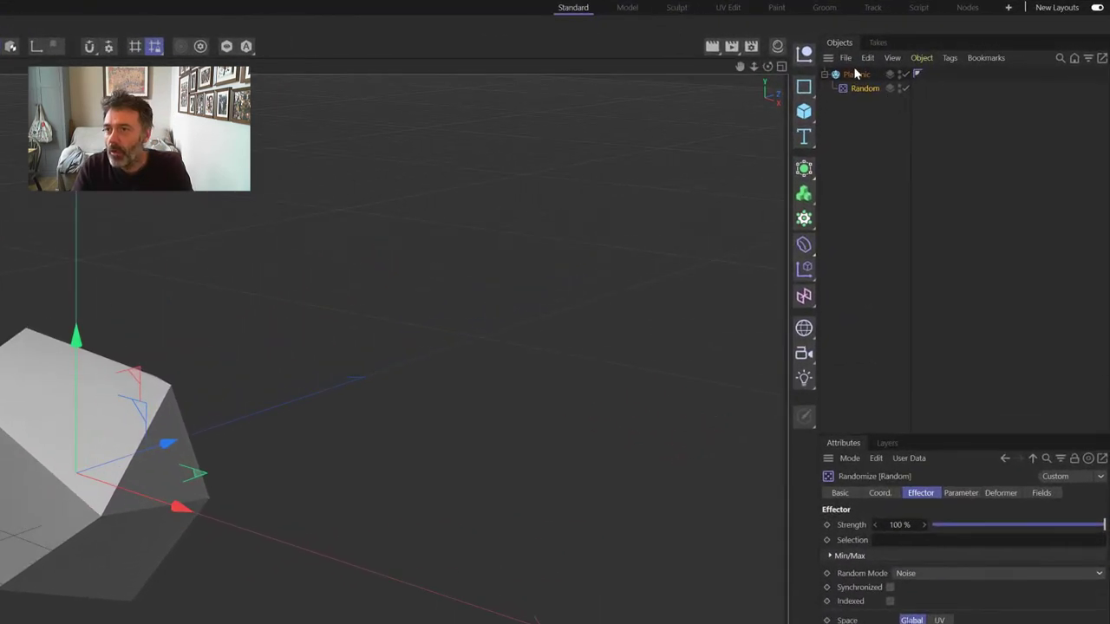
- Add a cylinder beside the solid with radius 3 cm and height 100 cm
{"action": "left_click", "coordinate": [803, 113]}
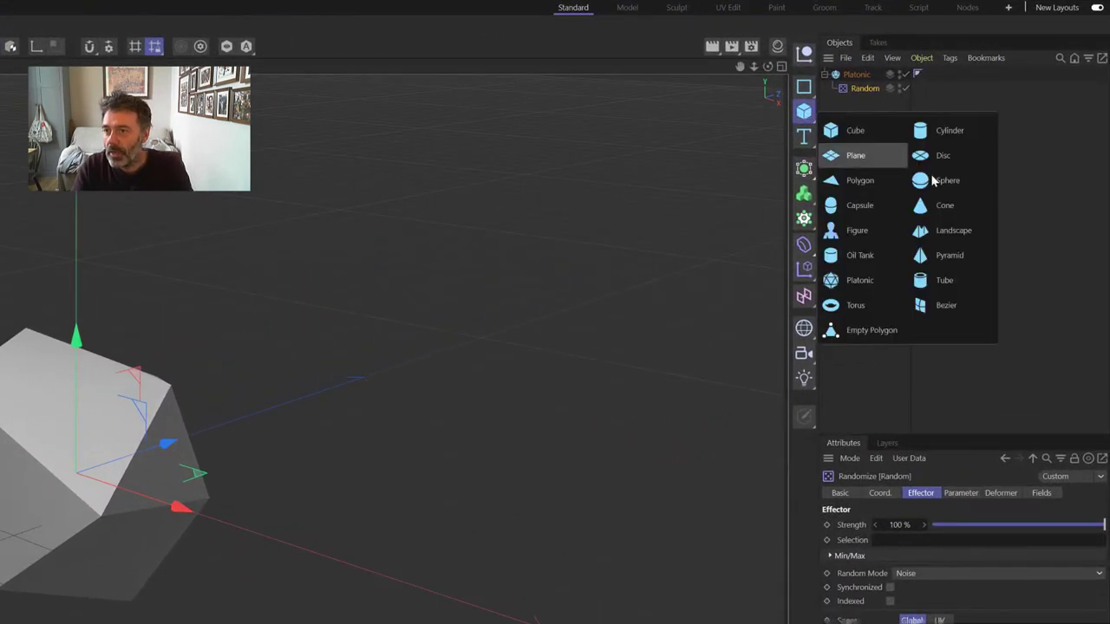
{"action": "left_click", "coordinate": [959, 132]}
{"action": "left_click_drag", "start_coordinate": [186, 513], "coordinate": [426, 549]}
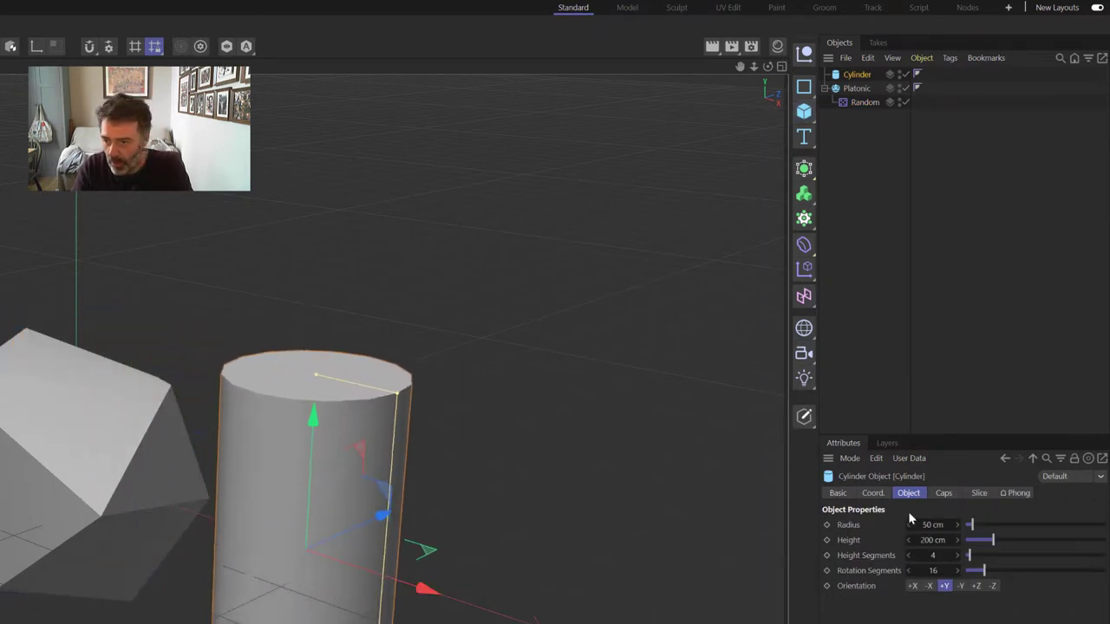
{"action": "left_click", "coordinate": [931, 525]}
{"action": "type", "text": "3"}
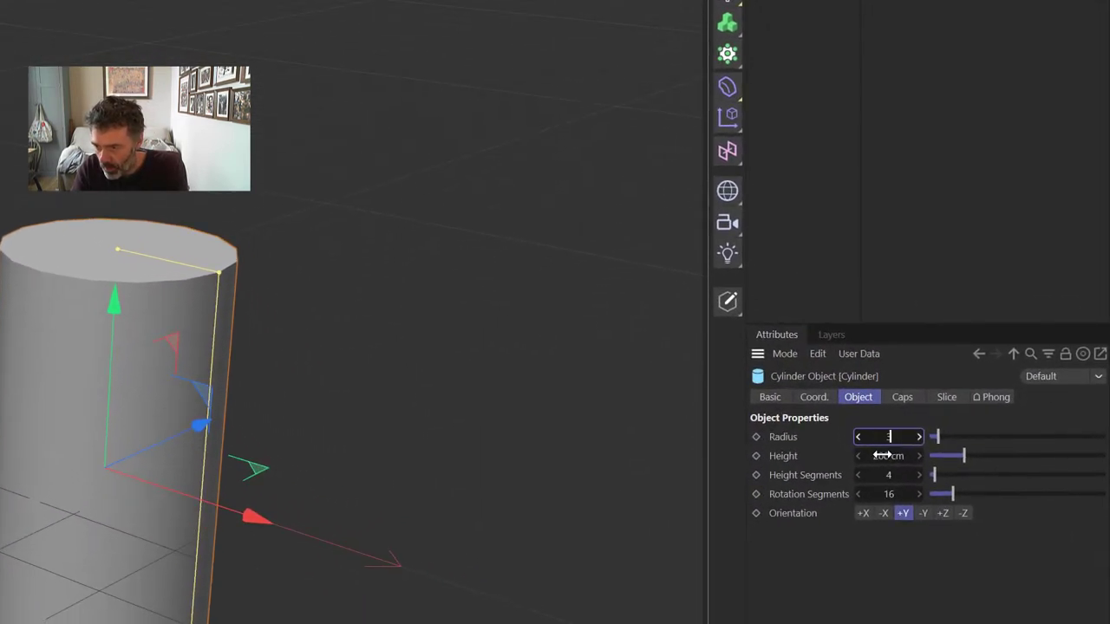
{"action": "left_click", "coordinate": [931, 539]}
{"action": "type", "text": "100"}
{"action": "key", "text": "Return"}
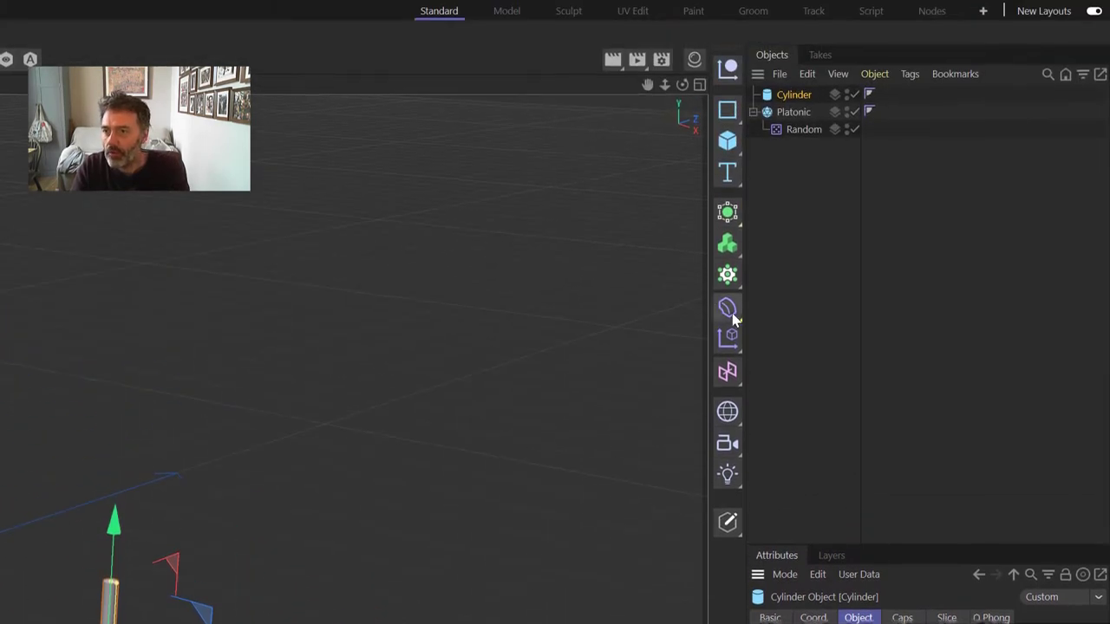
- Add a Bulge deformer fitted to the cylinder, with strength near -55% to pinch it
{"action": "left_click", "coordinate": [728, 309]}
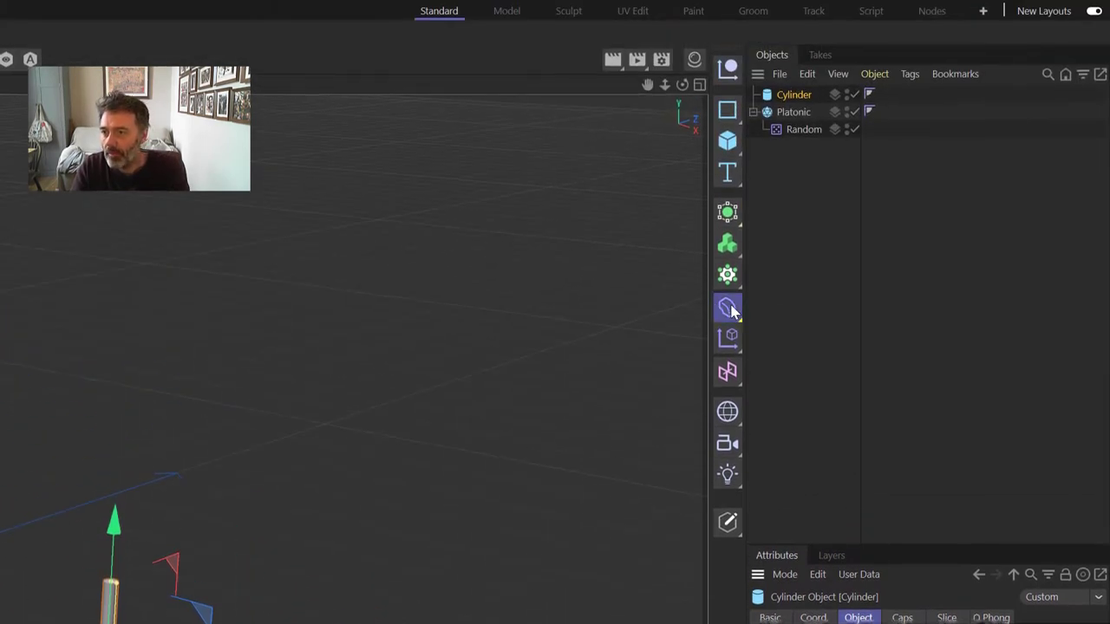
{"action": "left_click", "coordinate": [927, 335]}
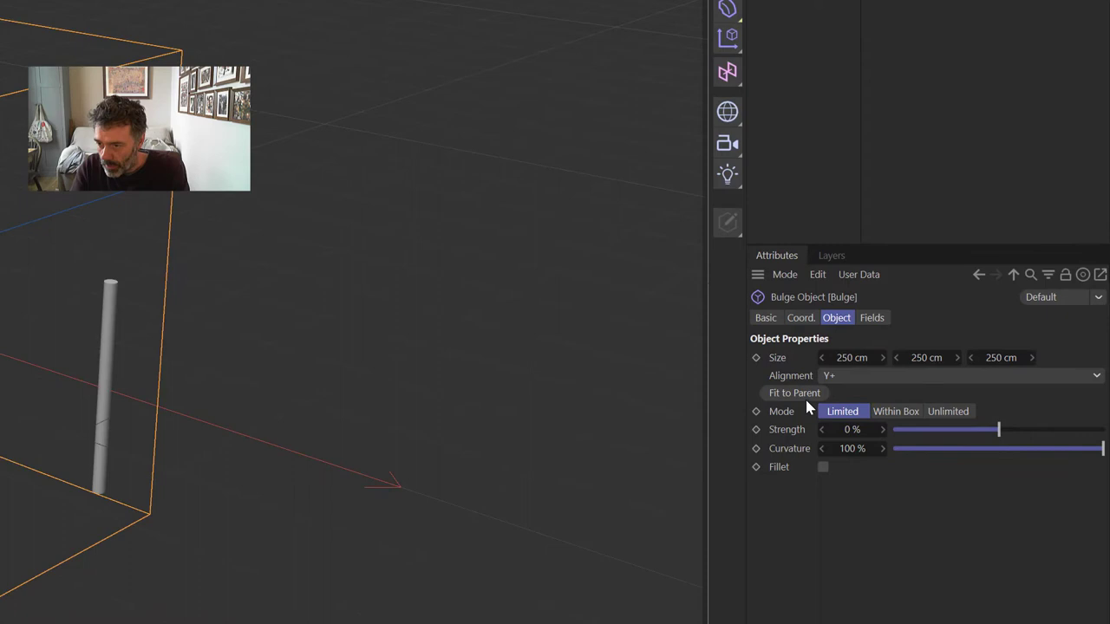
{"action": "left_click", "coordinate": [794, 393]}
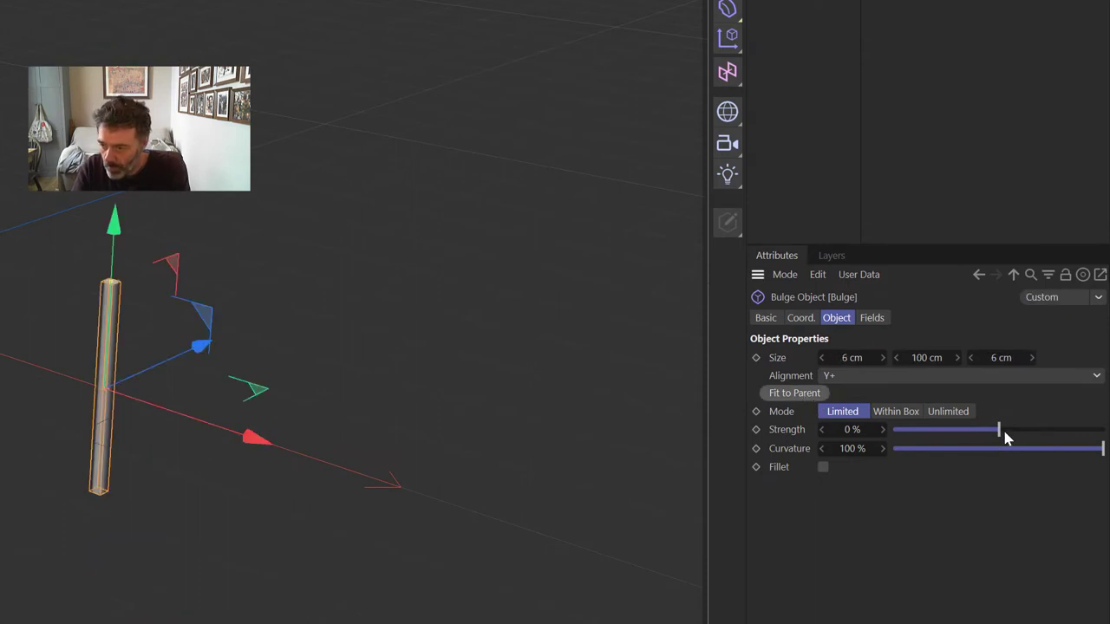
{"action": "left_click_drag", "start_coordinate": [995, 433], "coordinate": [941, 443]}
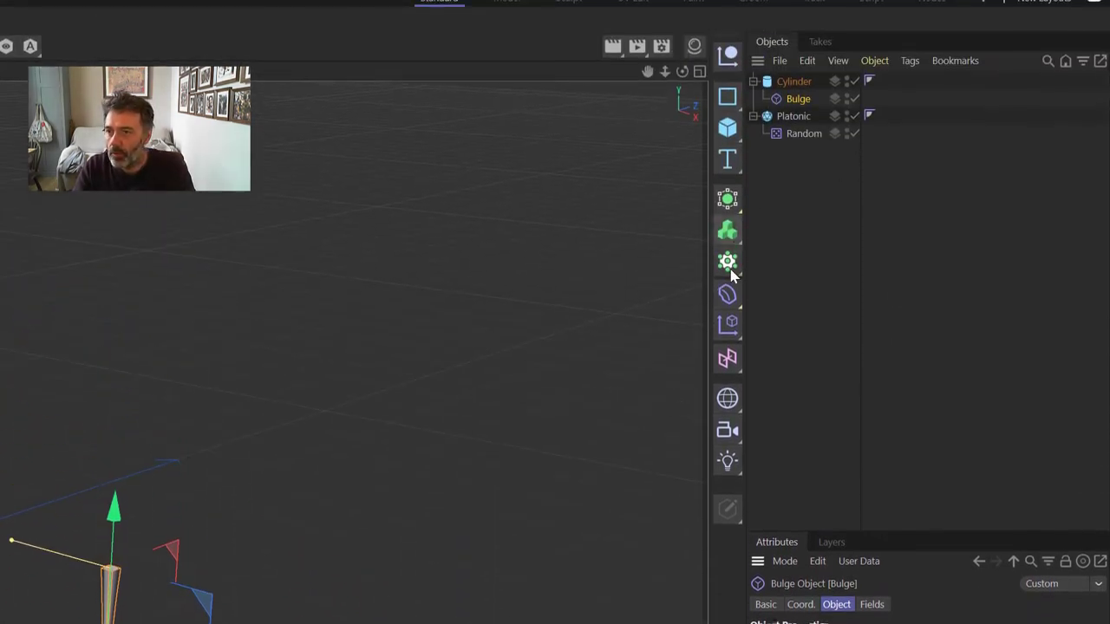
- Clone the cylinder along the Platonic solid's edges, scaled to span each full edge
{"action": "left_click", "coordinate": [728, 262]}
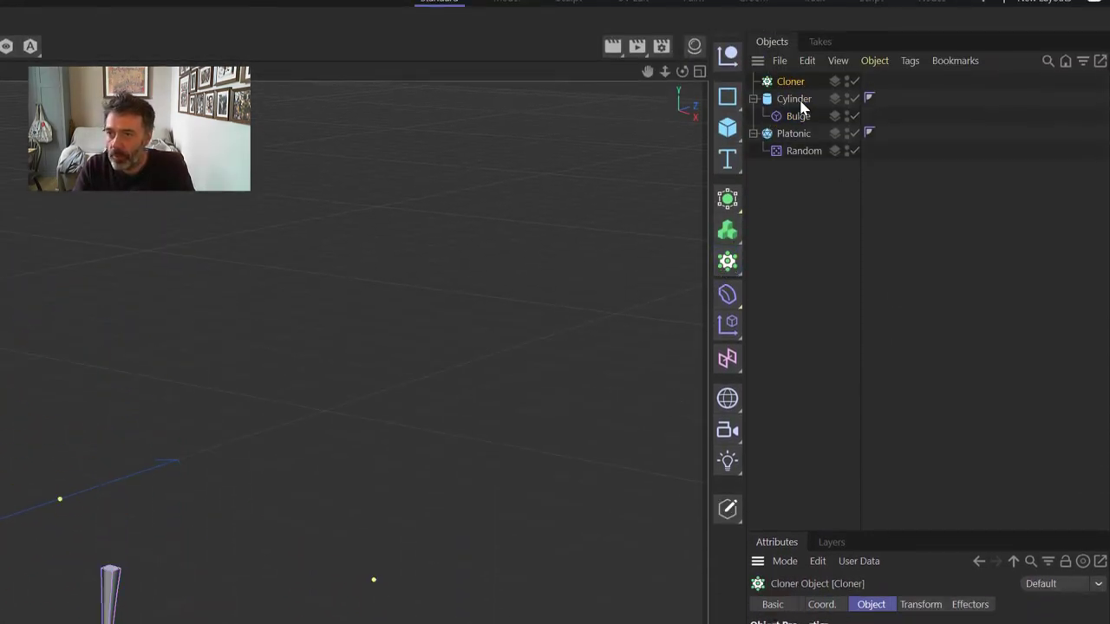
{"action": "left_click_drag", "start_coordinate": [798, 90], "coordinate": [795, 82]}
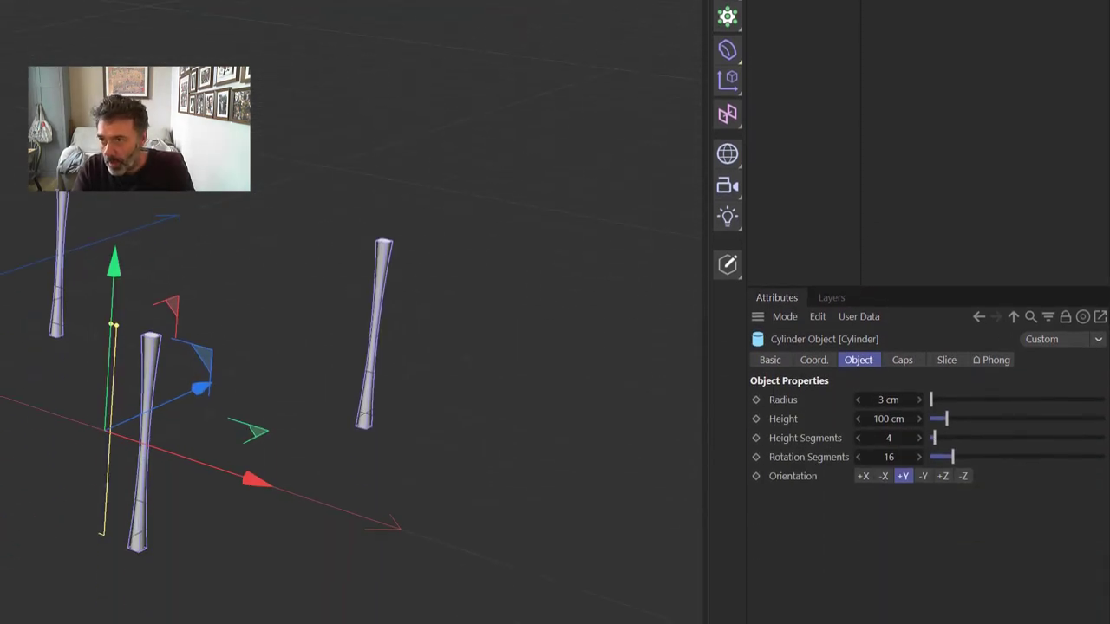
{"action": "left_click", "coordinate": [864, 98]}
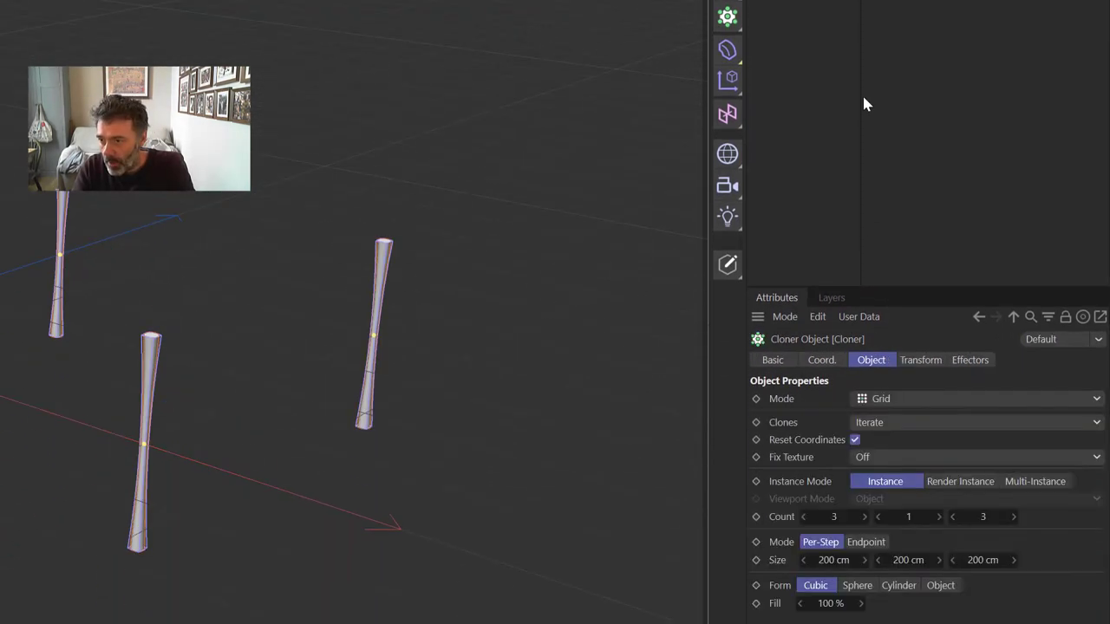
{"action": "left_click", "coordinate": [896, 401]}
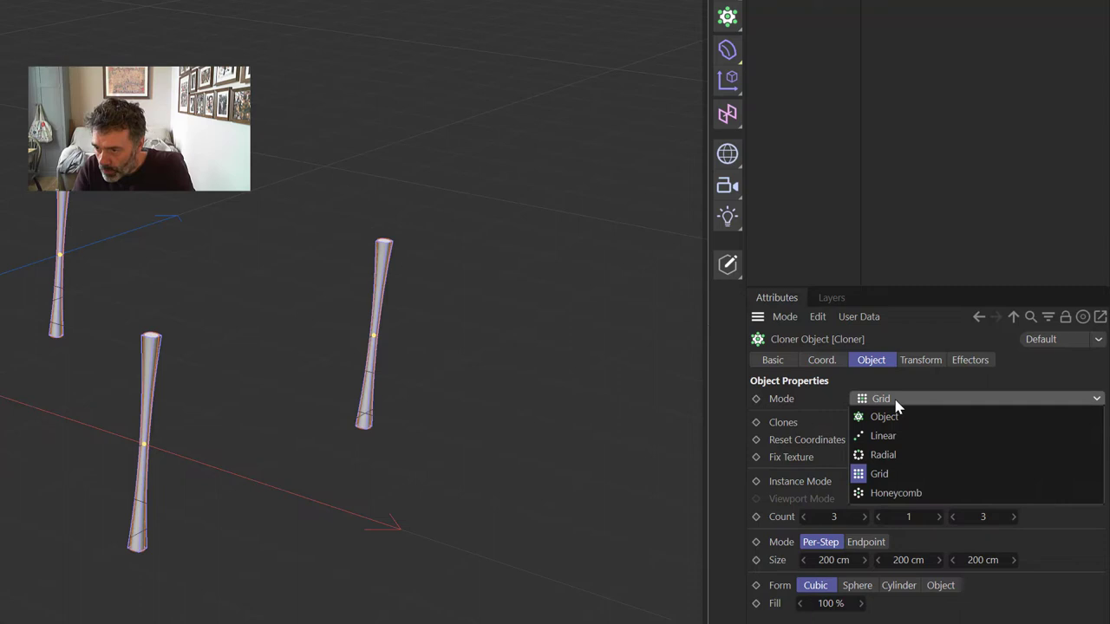
{"action": "left_click", "coordinate": [899, 417]}
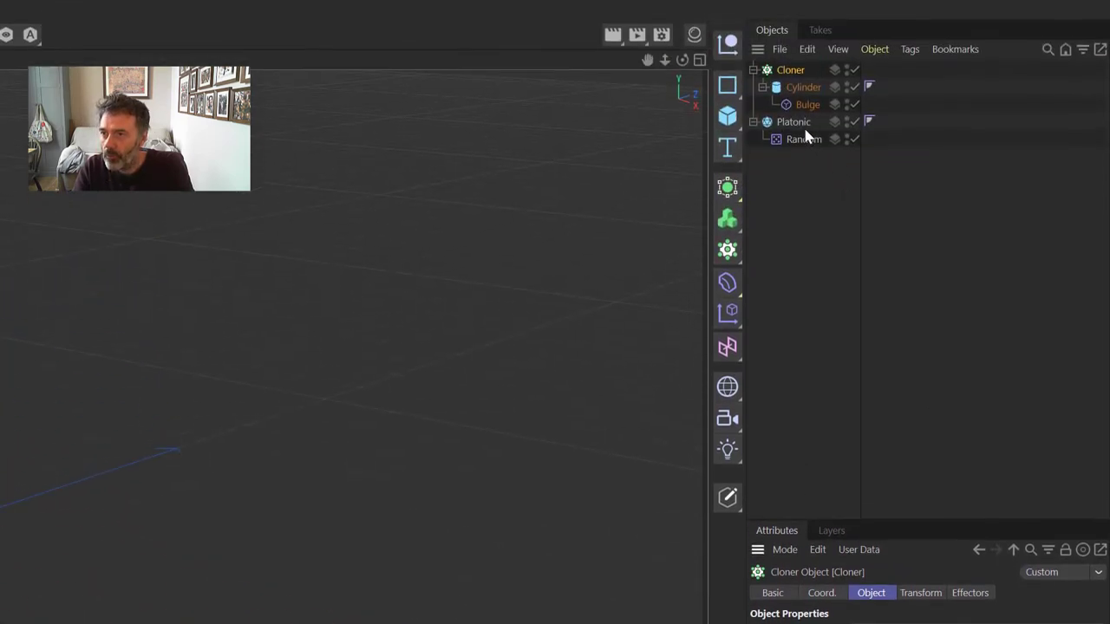
{"action": "left_click_drag", "start_coordinate": [796, 5], "coordinate": [885, 550]}
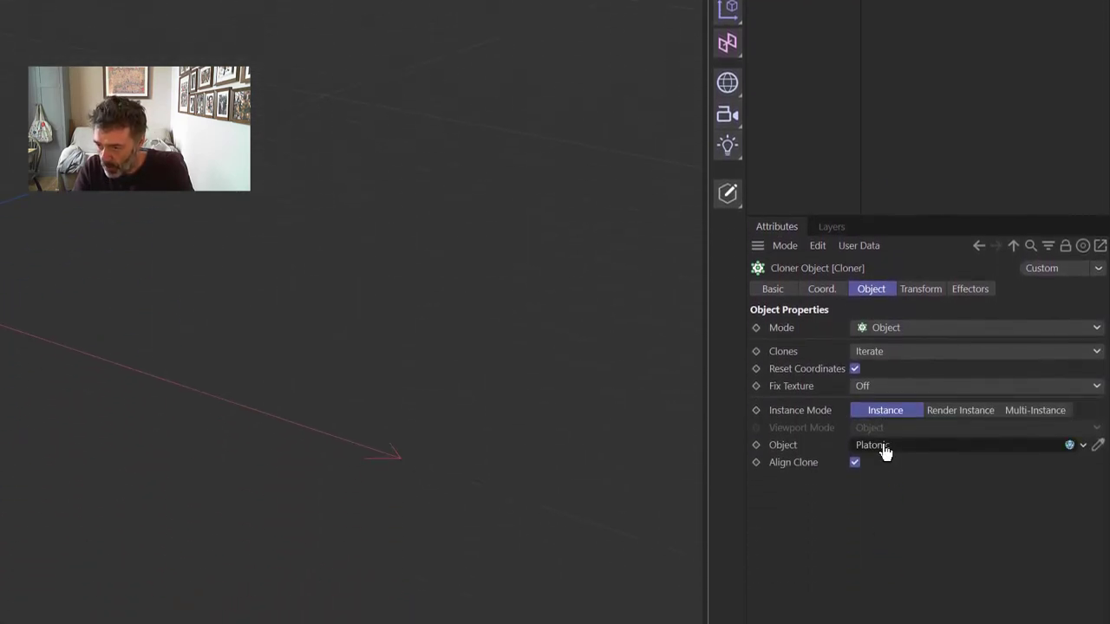
{"action": "left_click_drag", "start_coordinate": [888, 451], "coordinate": [886, 448]}
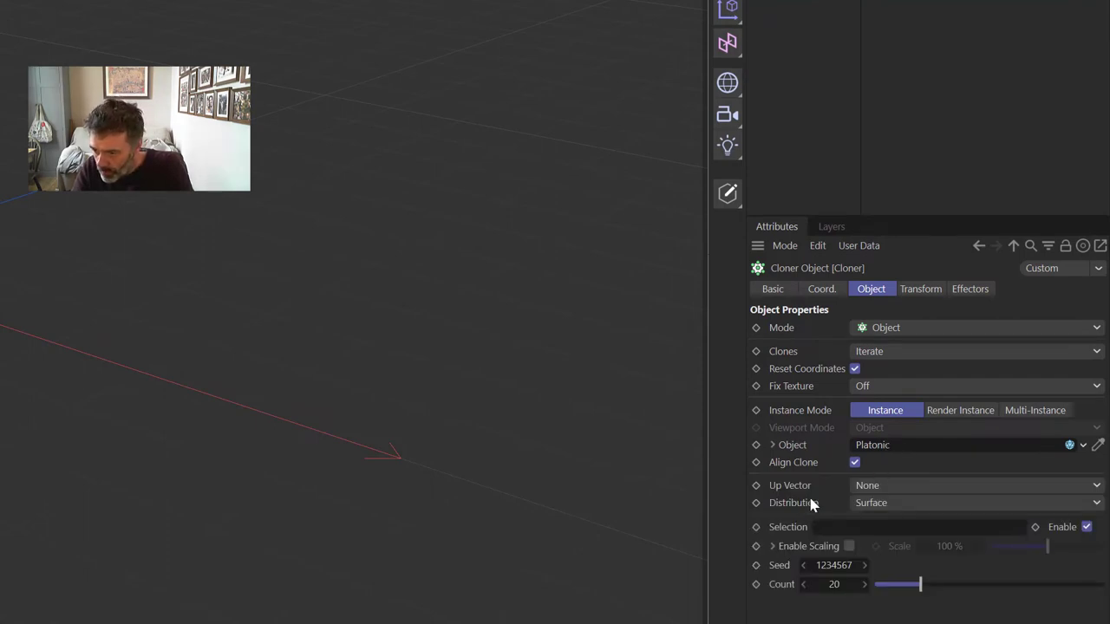
{"action": "left_click", "coordinate": [893, 510]}
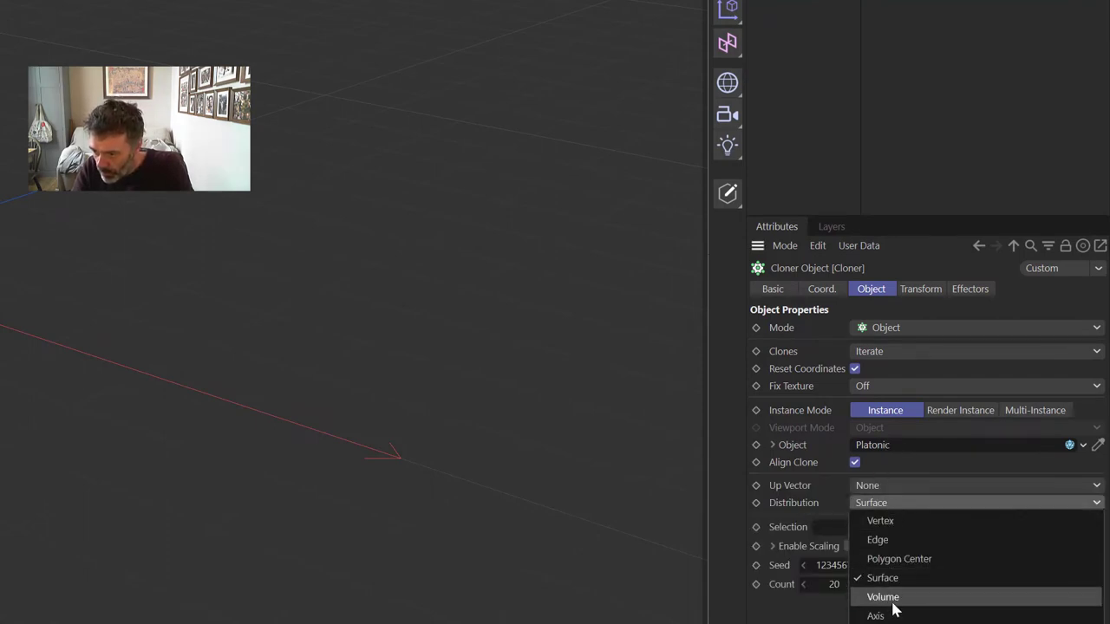
{"action": "left_click", "coordinate": [892, 541]}
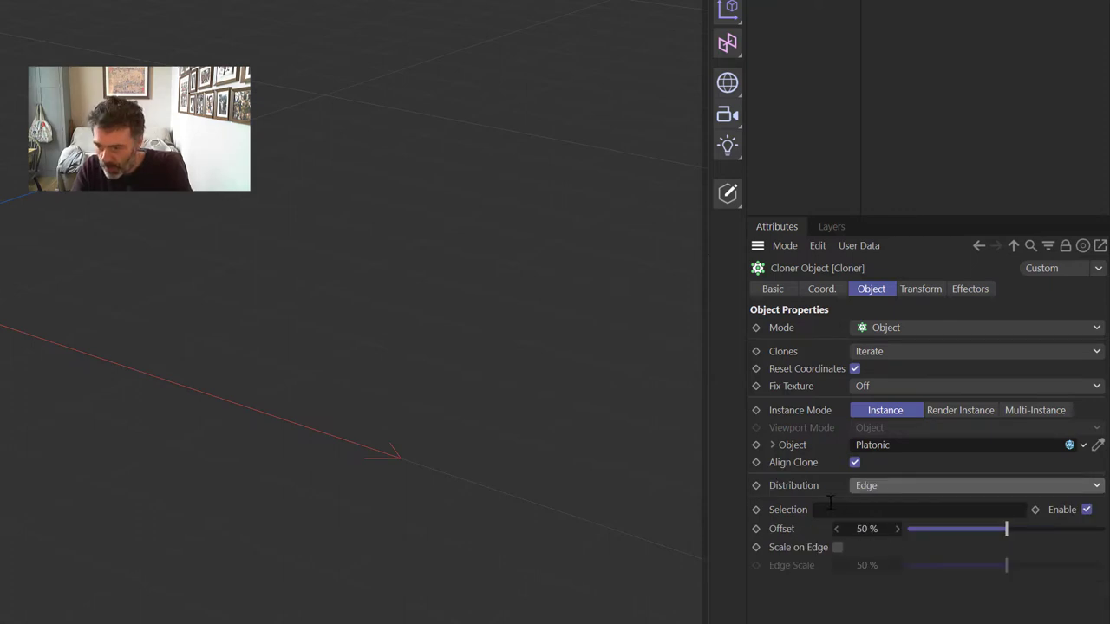
{"action": "left_click", "coordinate": [837, 548]}
{"action": "left_click_drag", "start_coordinate": [1006, 566], "coordinate": [1101, 568]}
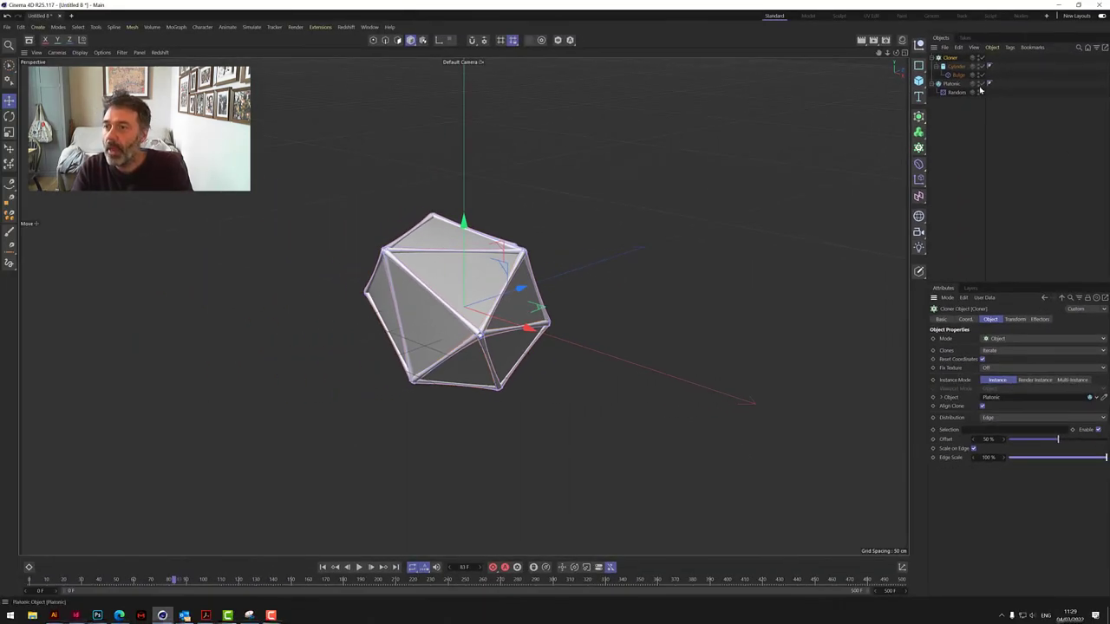
- Hide the Platonic solid and create a new default material
{"action": "left_click", "coordinate": [976, 82]}
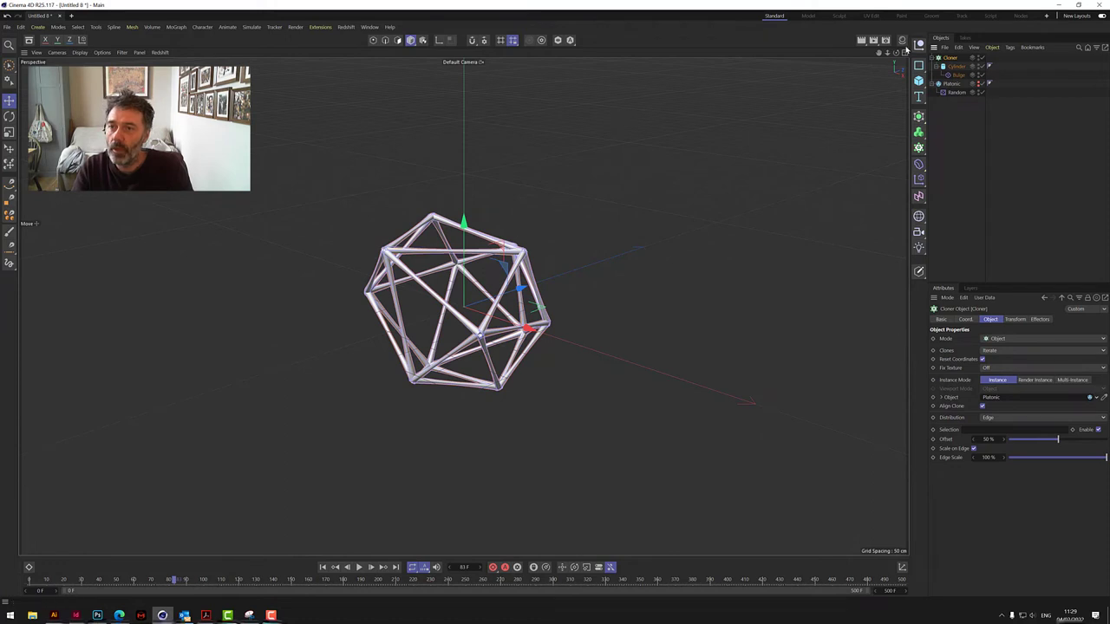
{"action": "left_click", "coordinate": [903, 41]}
{"action": "left_click", "coordinate": [788, 68]}
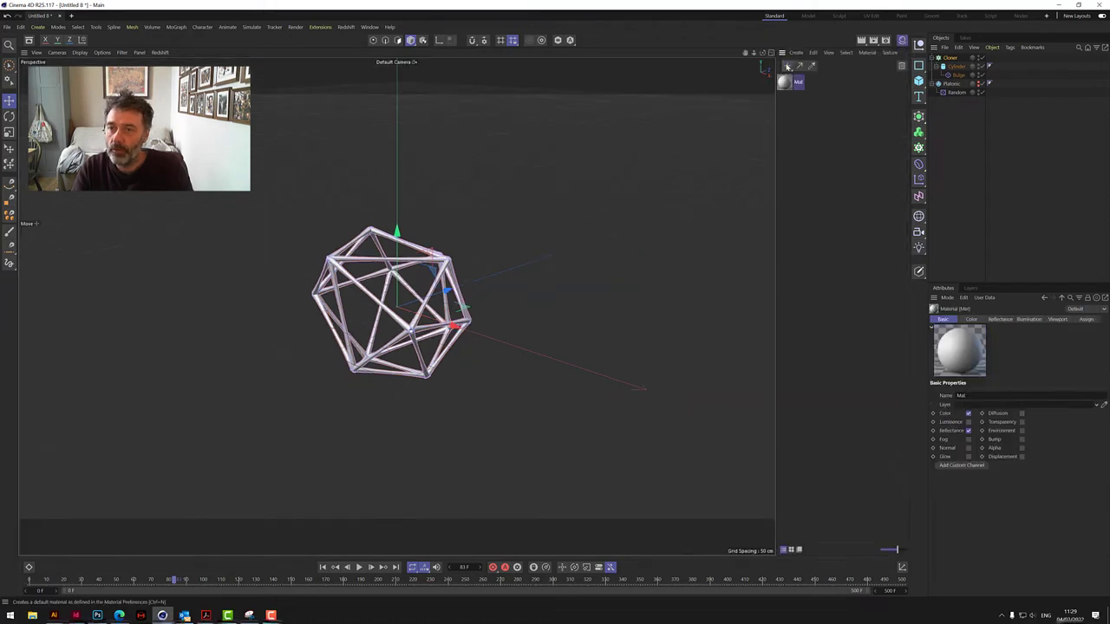
- Enable Transparency on the Mat material and apply it to the Cylinder tubes
{"action": "left_click", "coordinate": [1021, 422]}
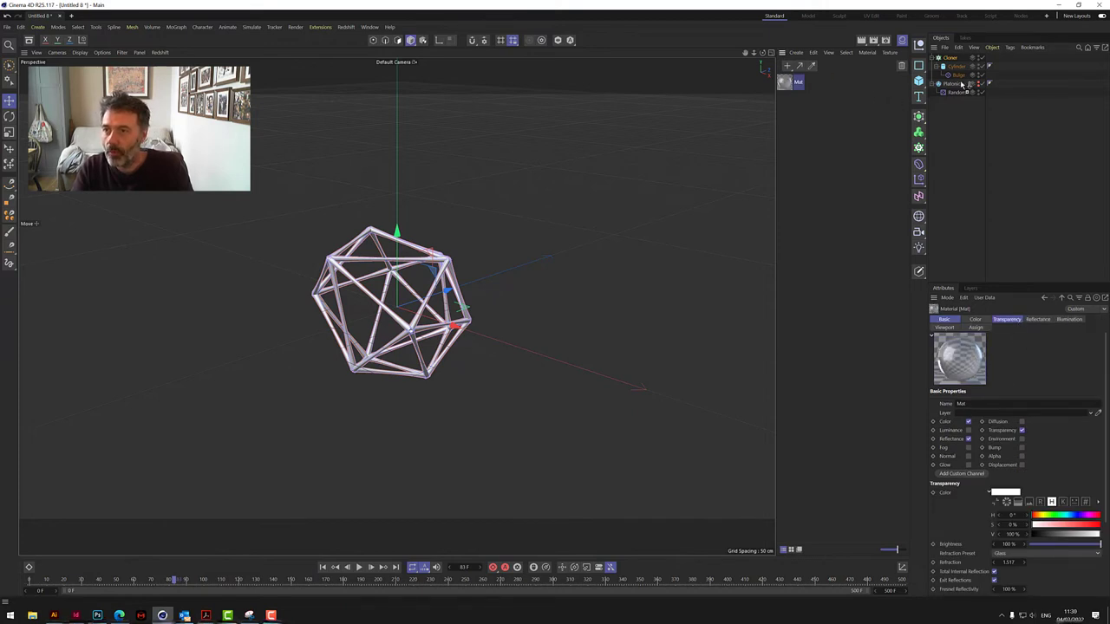
{"action": "left_click_drag", "start_coordinate": [960, 68], "coordinate": [958, 69]}
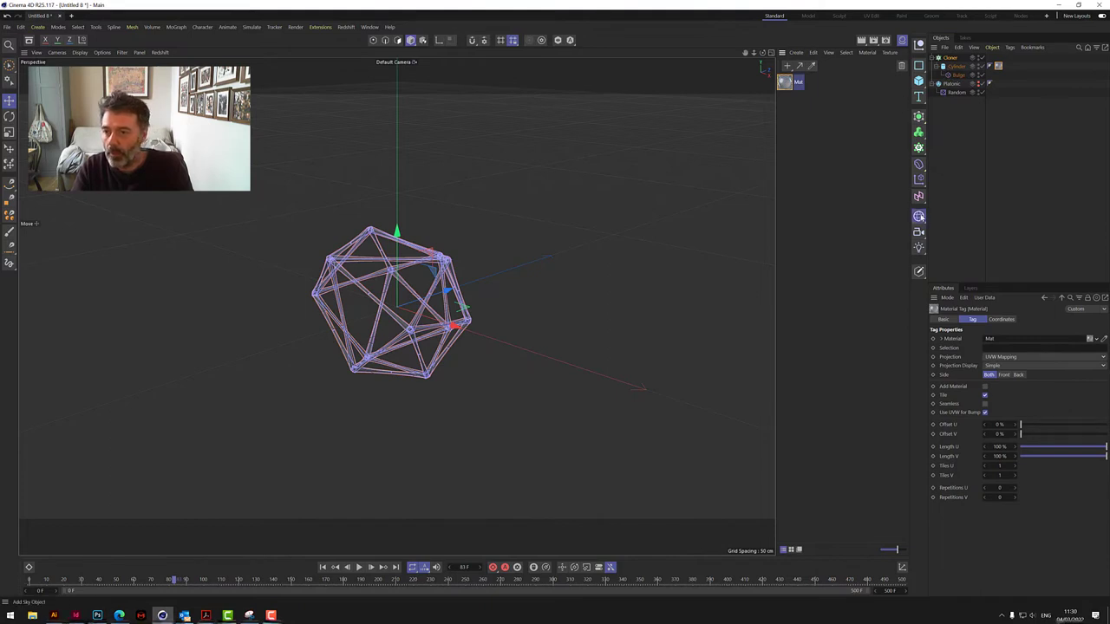
- Add a Background object with a custom, saturated hot pink display colour
{"action": "left_click", "coordinate": [919, 217]}
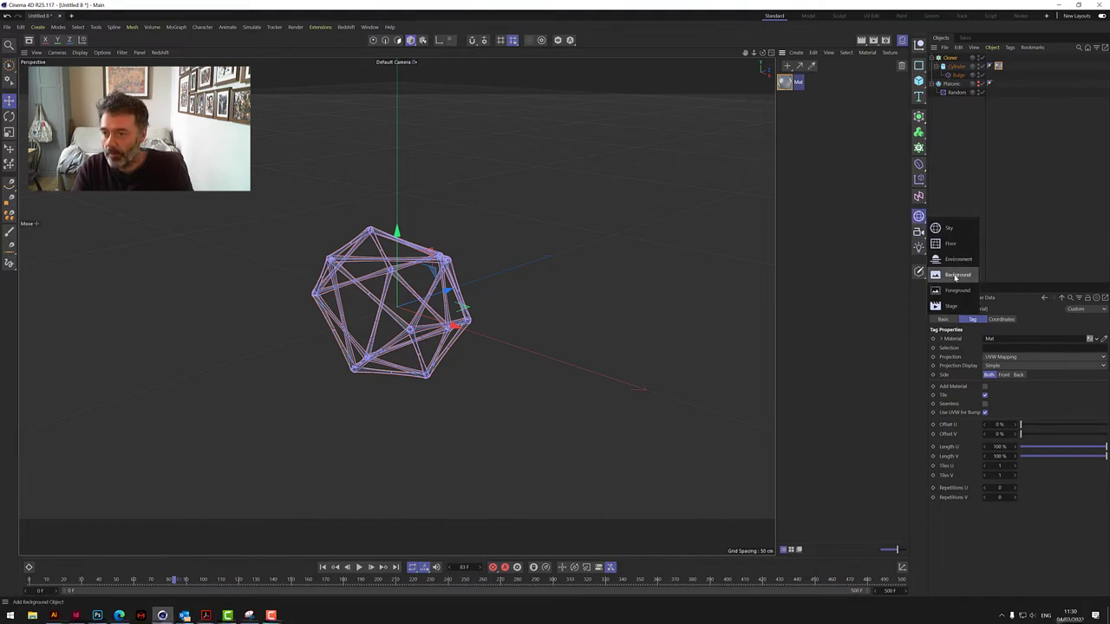
{"action": "left_click", "coordinate": [954, 273]}
{"action": "left_click", "coordinate": [1003, 388]}
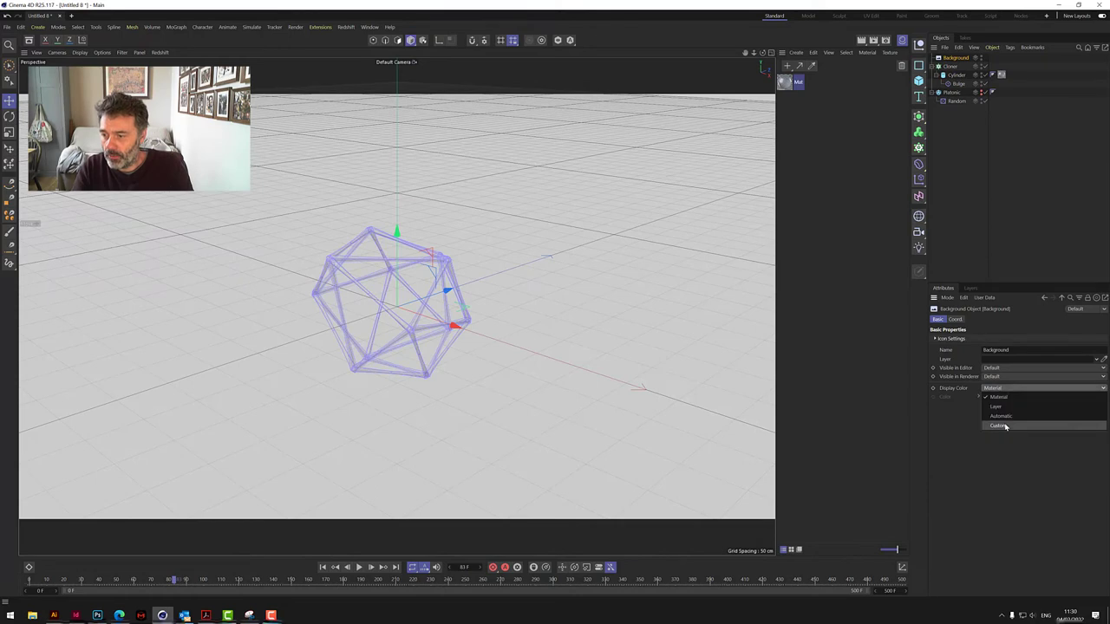
{"action": "left_click", "coordinate": [1004, 422]}
{"action": "left_click", "coordinate": [1004, 397]}
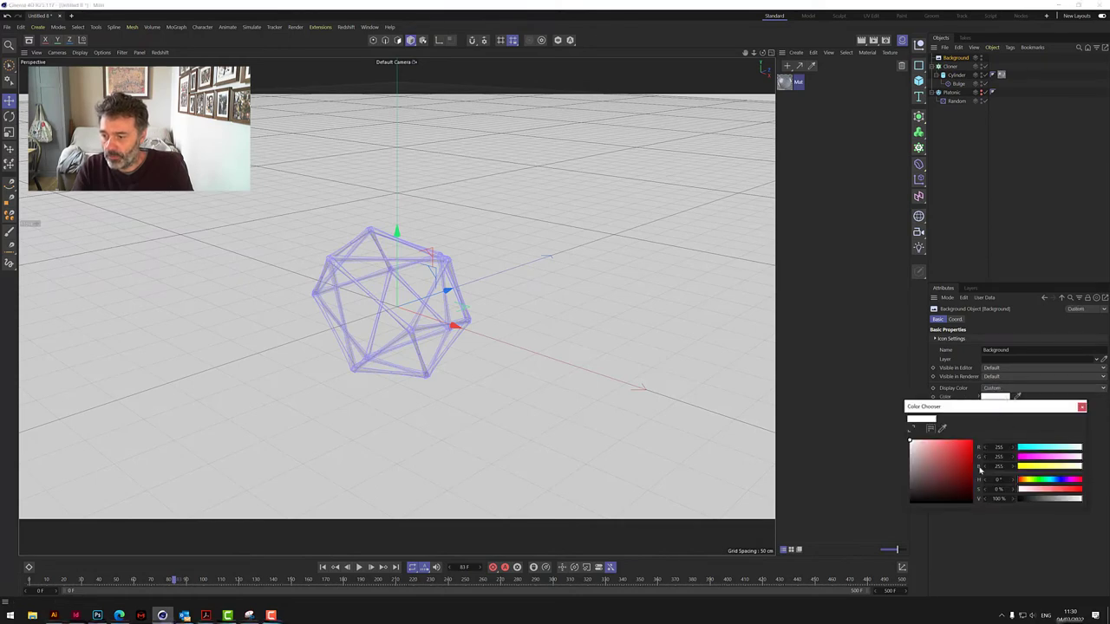
{"action": "left_click", "coordinate": [1071, 479]}
{"action": "left_click", "coordinate": [1046, 457]}
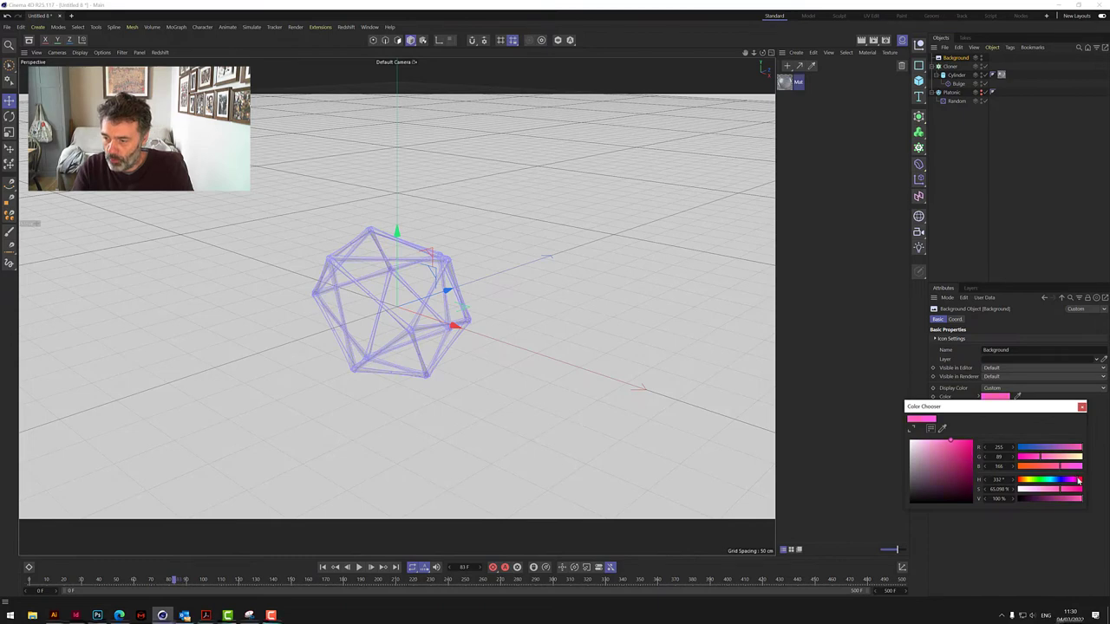
{"action": "left_click", "coordinate": [1074, 491]}
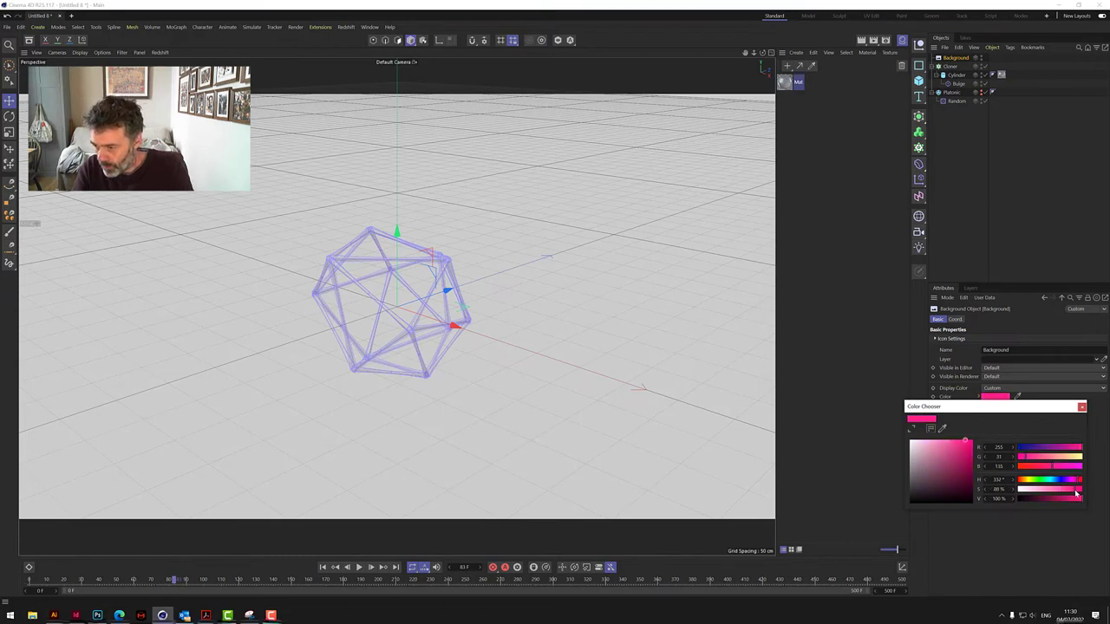
{"action": "left_click", "coordinate": [1081, 407]}
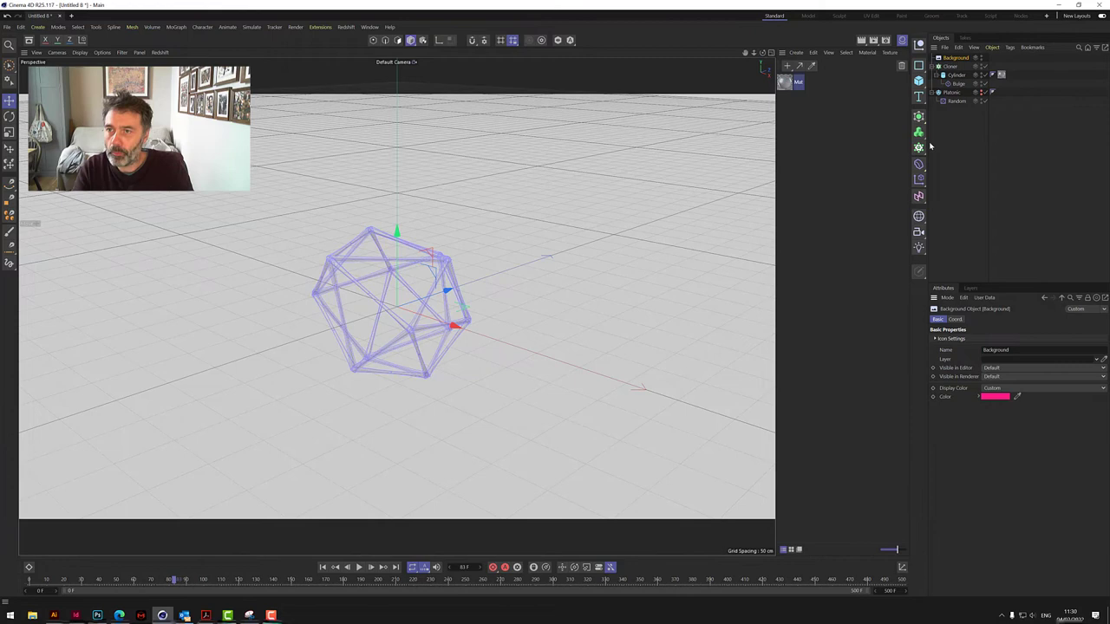
- Preview the render in the viewport, then play the timeline in the editor view
{"action": "left_click", "coordinate": [863, 40]}
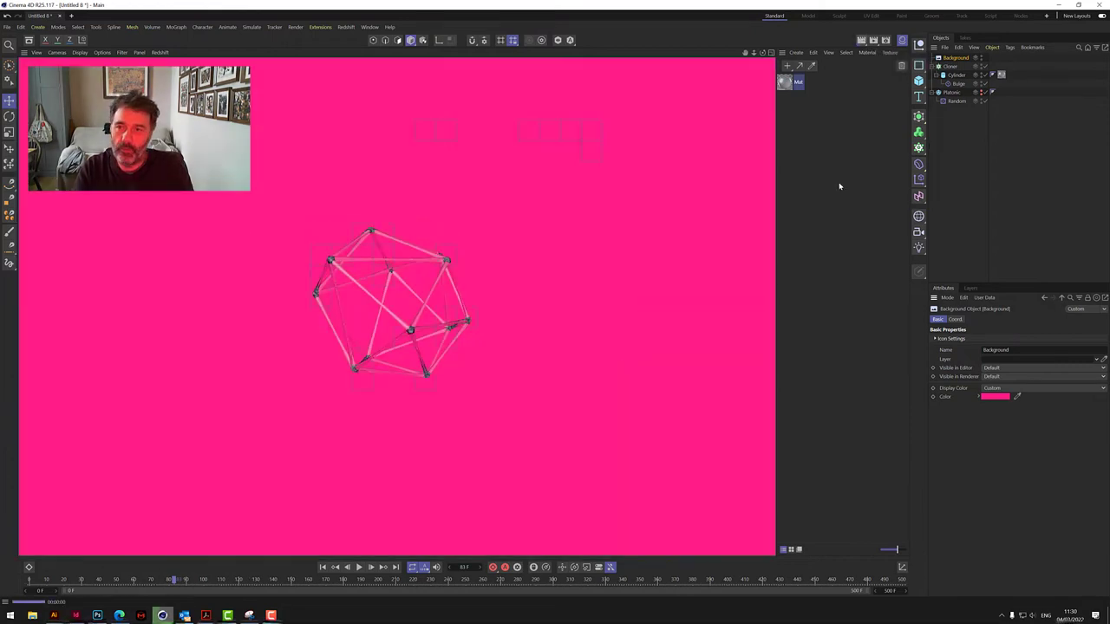
{"action": "left_click", "coordinate": [725, 209]}
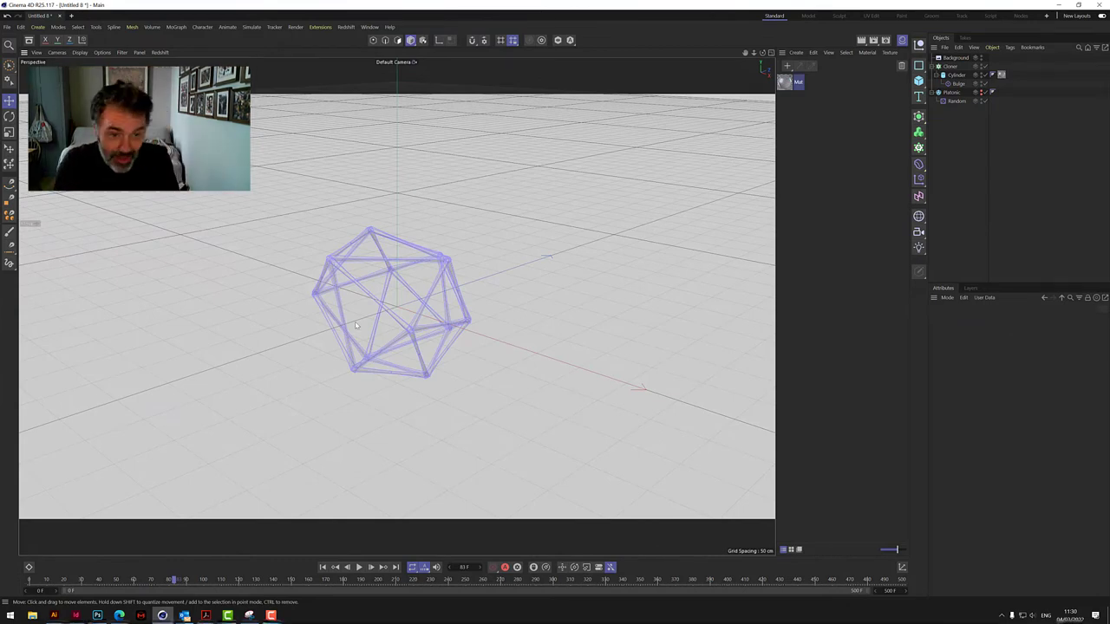
{"action": "scroll", "coordinate": [389, 301], "scroll_direction": "up", "scroll_amount": 2}
{"action": "scroll", "coordinate": [389, 301], "scroll_direction": "up", "scroll_amount": 3}
{"action": "scroll", "coordinate": [389, 301], "scroll_direction": "up", "scroll_amount": 1}
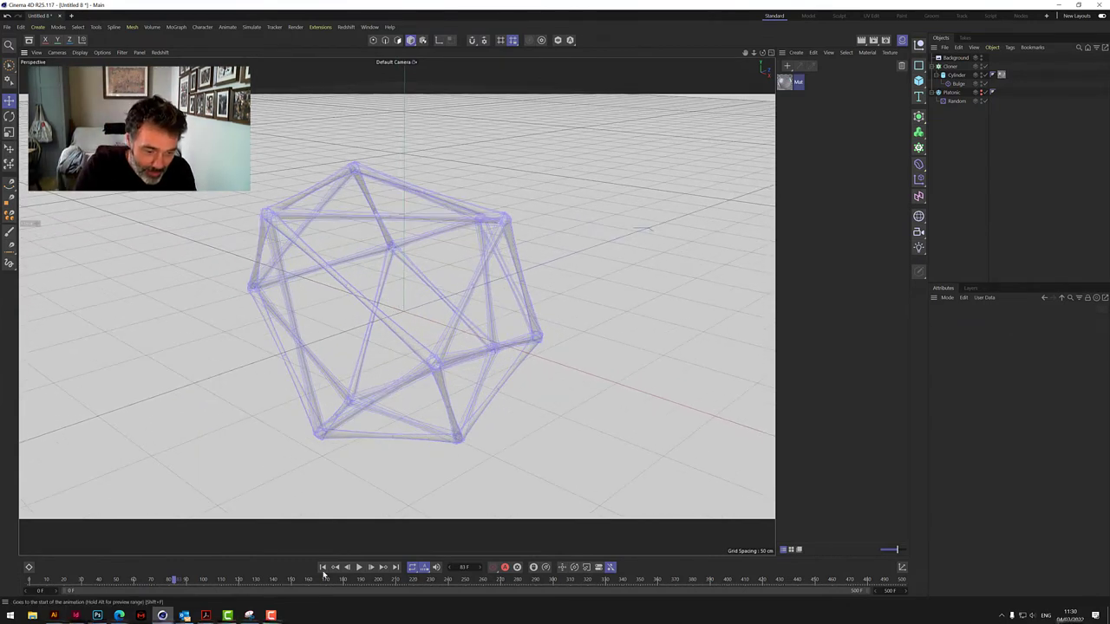
{"action": "left_click", "coordinate": [359, 568]}
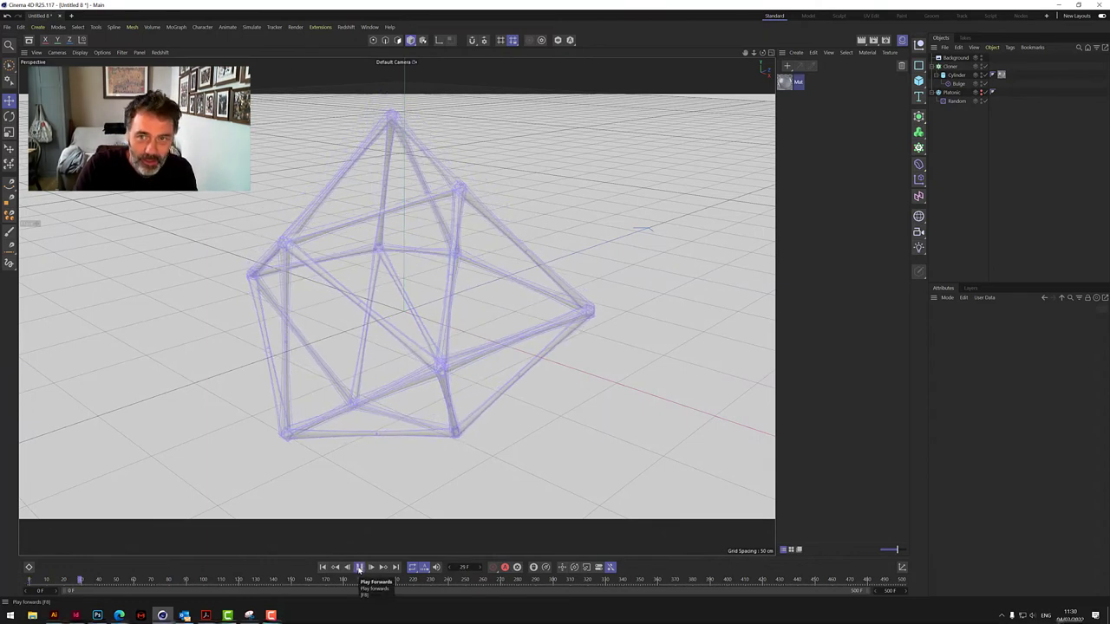
- Render the current frame to a maximized Picture Viewer
{"action": "left_click", "coordinate": [874, 41]}
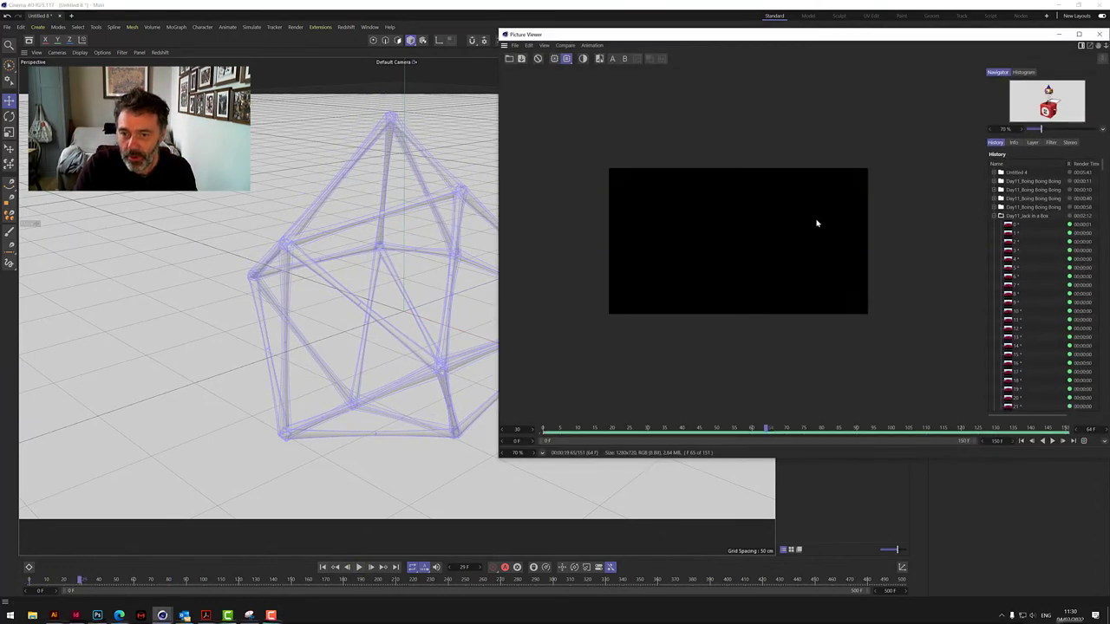
{"action": "left_click", "coordinate": [1077, 34]}
{"action": "scroll", "coordinate": [651, 292], "scroll_direction": "up", "scroll_amount": 2}
{"action": "scroll", "coordinate": [700, 275], "scroll_direction": "up", "scroll_amount": 1}
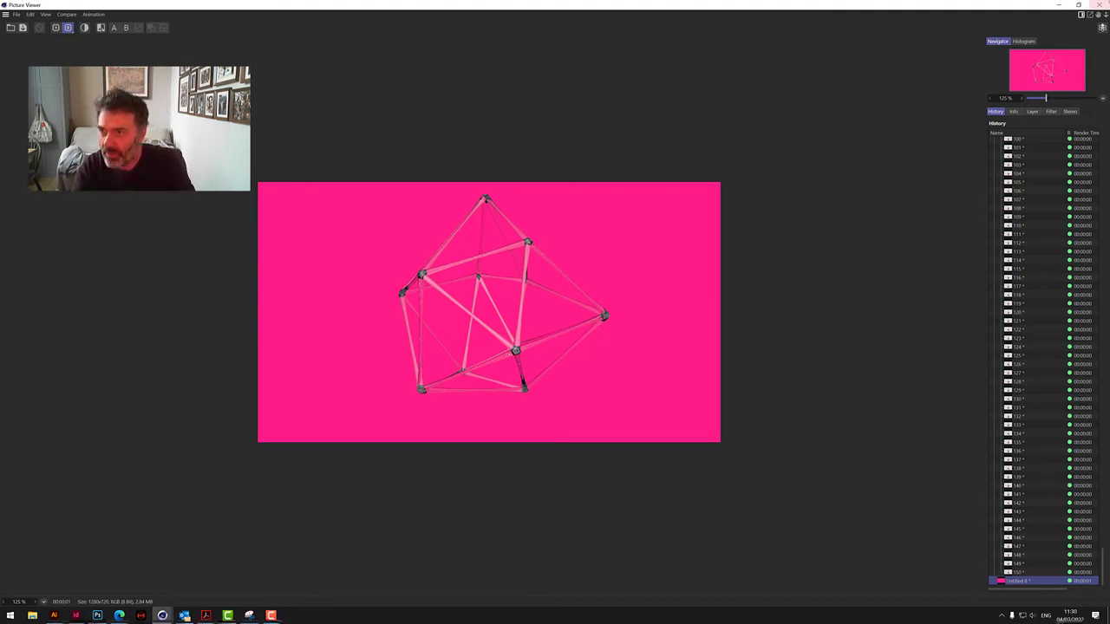
- Set the Output frame range to All Frames (0–500) and render to the Picture Viewer
{"action": "left_click", "coordinate": [1098, 5]}
{"action": "left_click", "coordinate": [885, 40]}
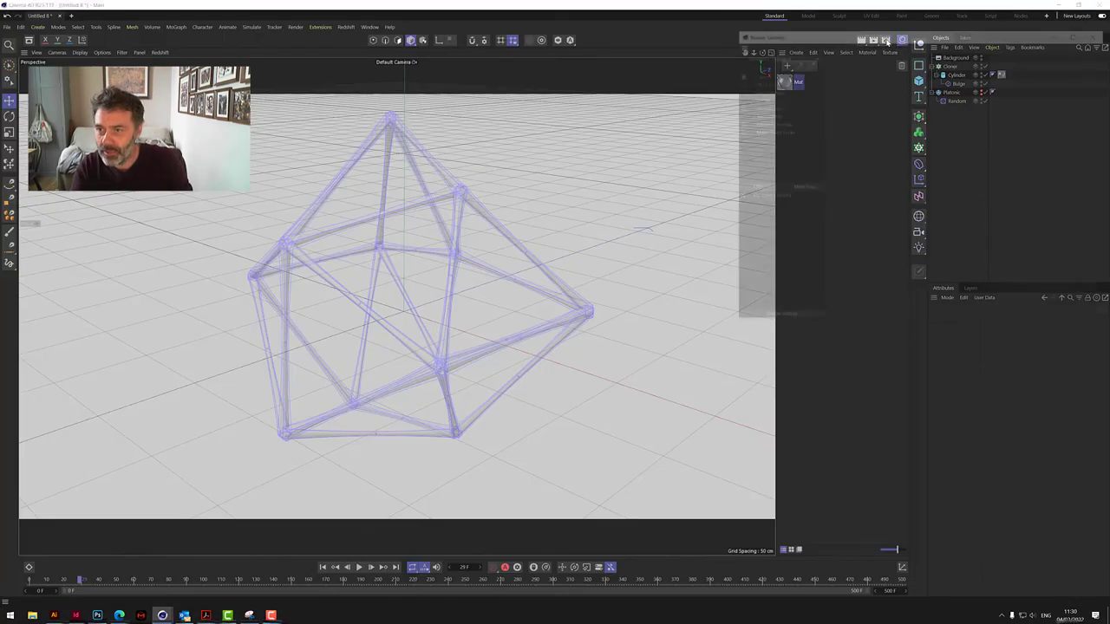
{"action": "left_click", "coordinate": [760, 66]}
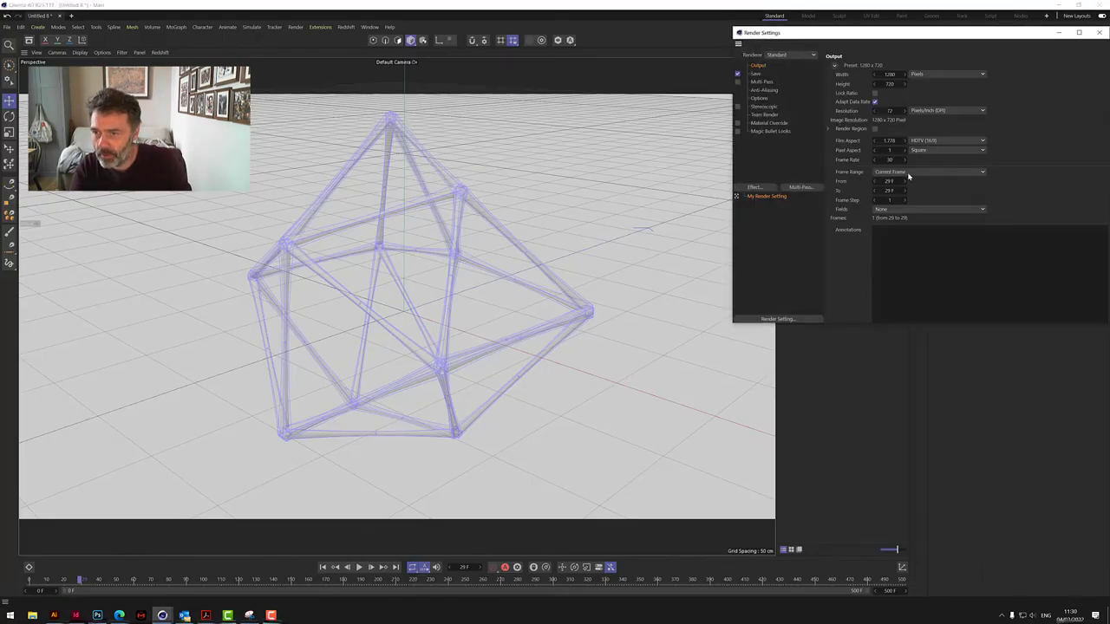
{"action": "left_click", "coordinate": [908, 172]}
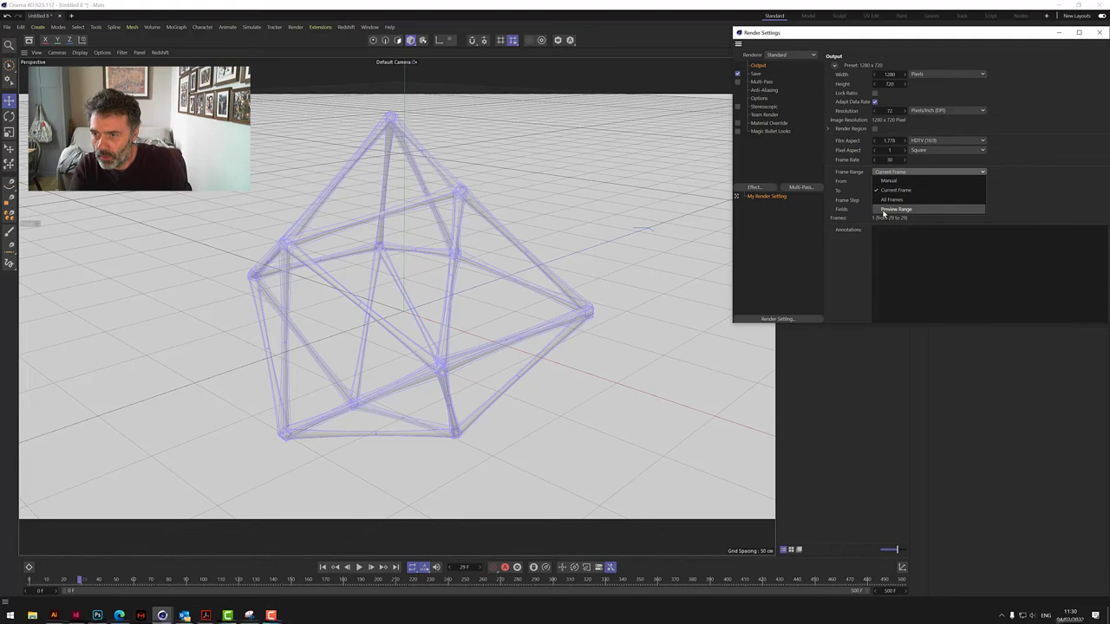
{"action": "left_click", "coordinate": [890, 200]}
{"action": "left_click", "coordinate": [1097, 33]}
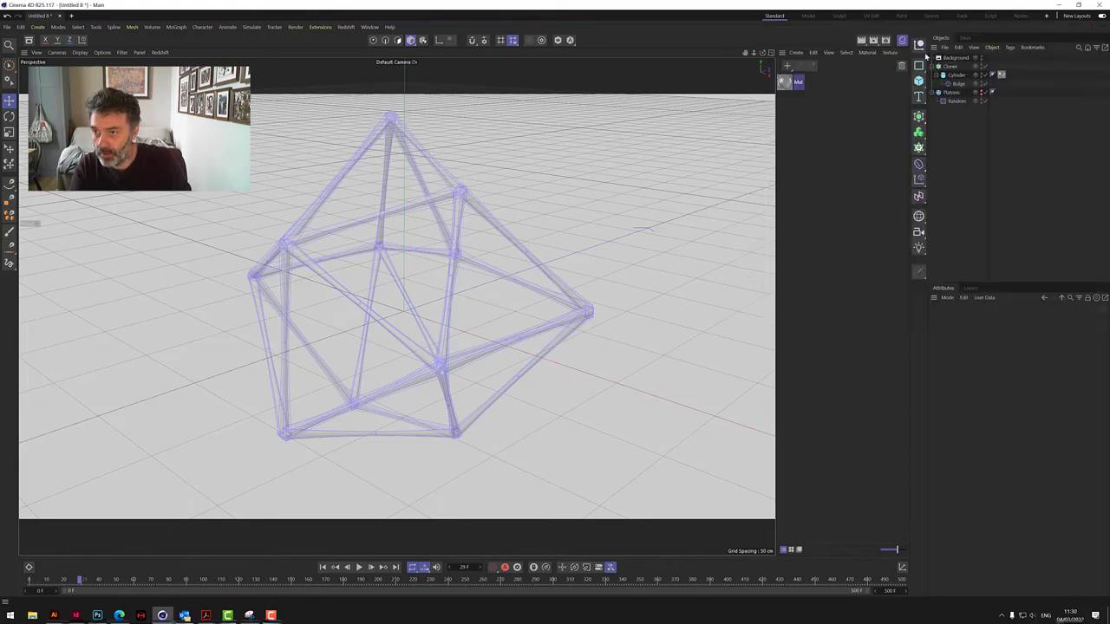
{"action": "left_click", "coordinate": [872, 47]}
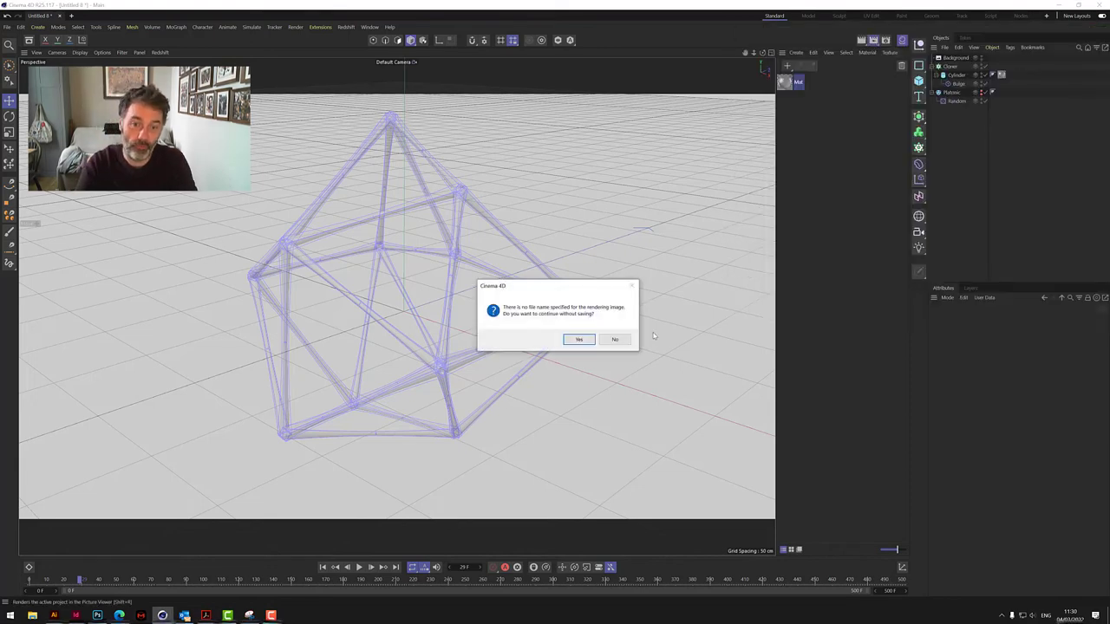
- Render the animation without saving a file and play back the frames from the start
{"action": "left_click", "coordinate": [579, 339]}
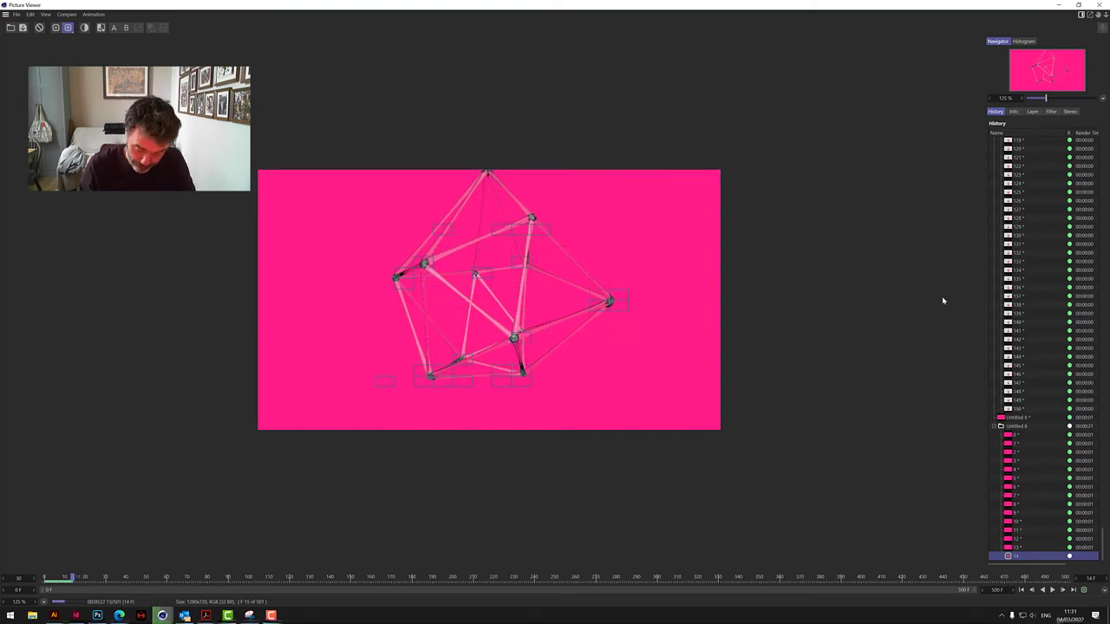
{"action": "left_click", "coordinate": [1020, 589]}
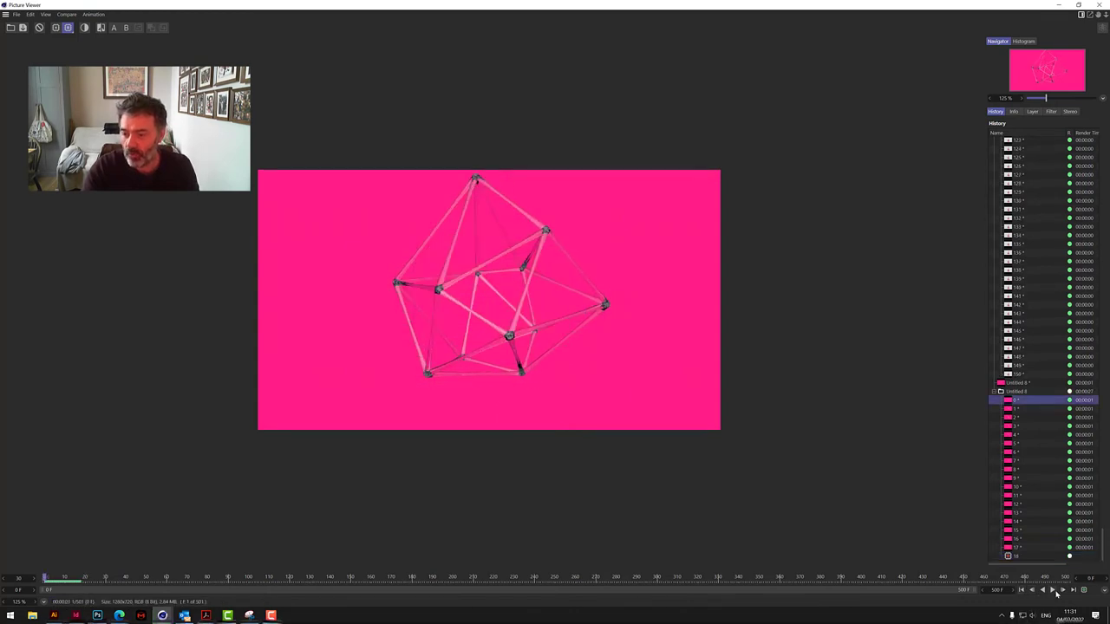
{"action": "left_click", "coordinate": [1052, 589]}
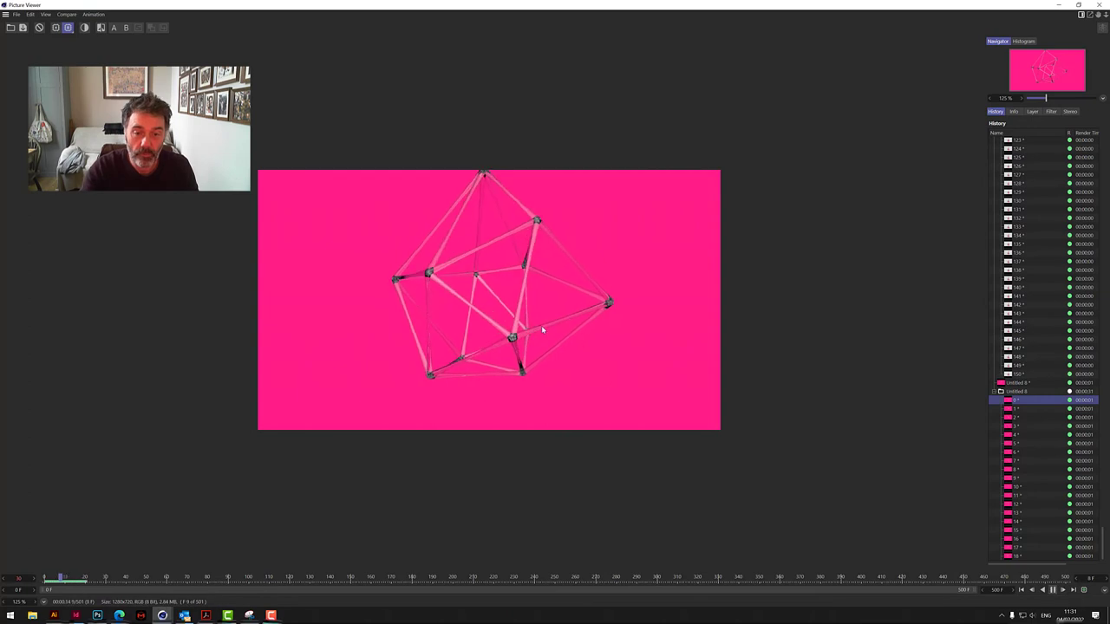
{"action": "scroll", "coordinate": [537, 327], "scroll_direction": "up", "scroll_amount": 2}
{"action": "scroll", "coordinate": [538, 329], "scroll_direction": "up", "scroll_amount": 2}
{"action": "scroll", "coordinate": [498, 373], "scroll_direction": "up", "scroll_amount": 1}
{"action": "scroll", "coordinate": [458, 413], "scroll_direction": "up", "scroll_amount": 1}
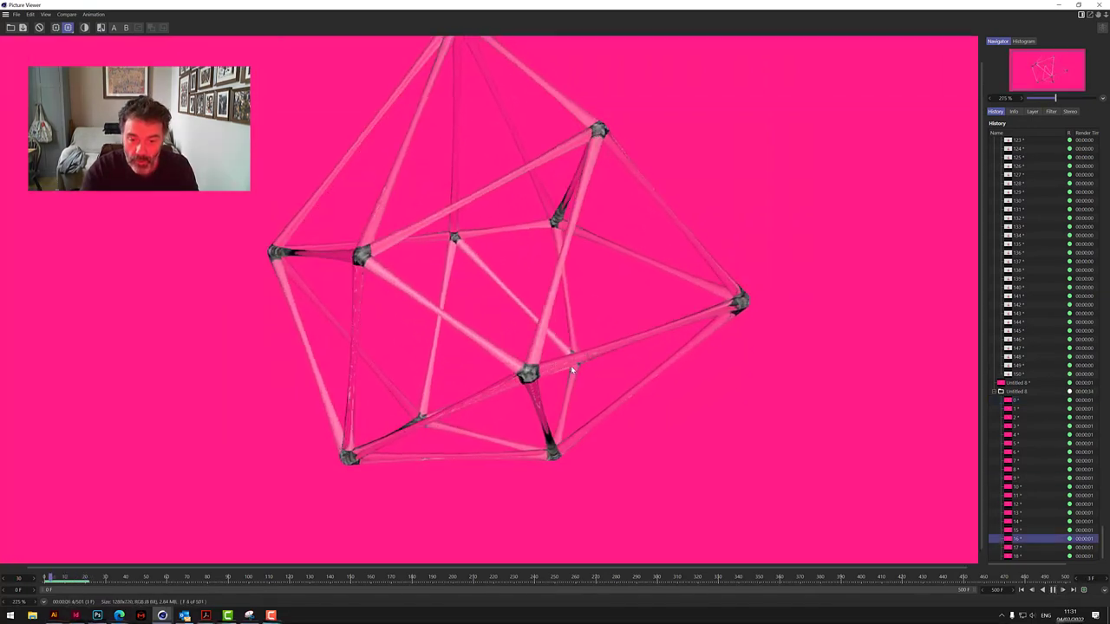
{"action": "scroll", "coordinate": [872, 453], "scroll_direction": "down", "scroll_amount": 5}
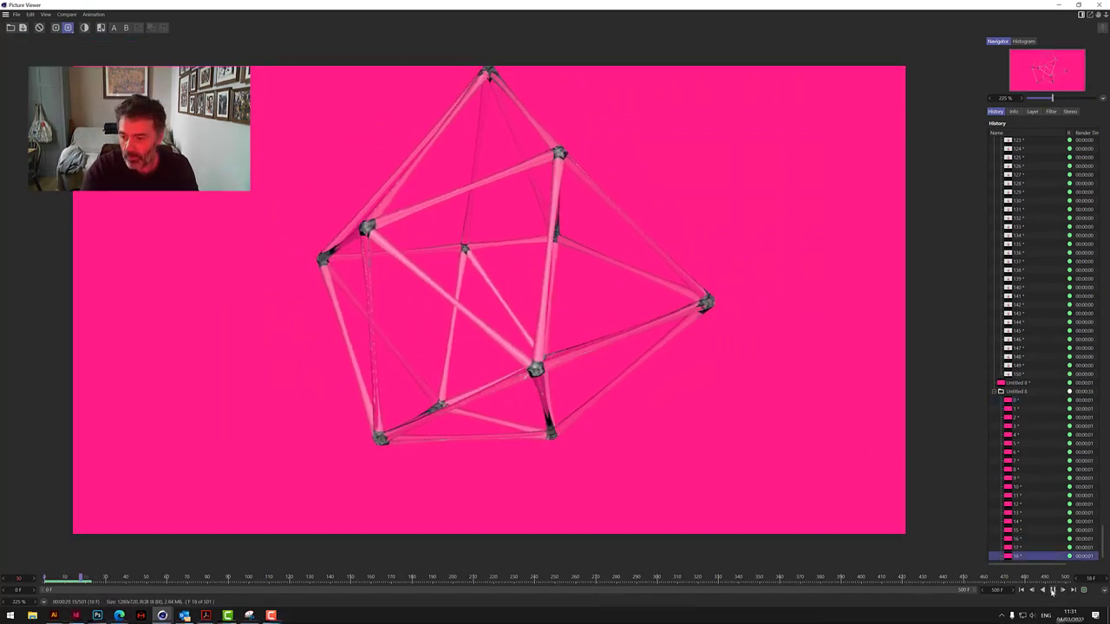
- Jump to rendered frame 18, then close the Picture Viewer and stop the render
{"action": "left_click", "coordinate": [79, 578]}
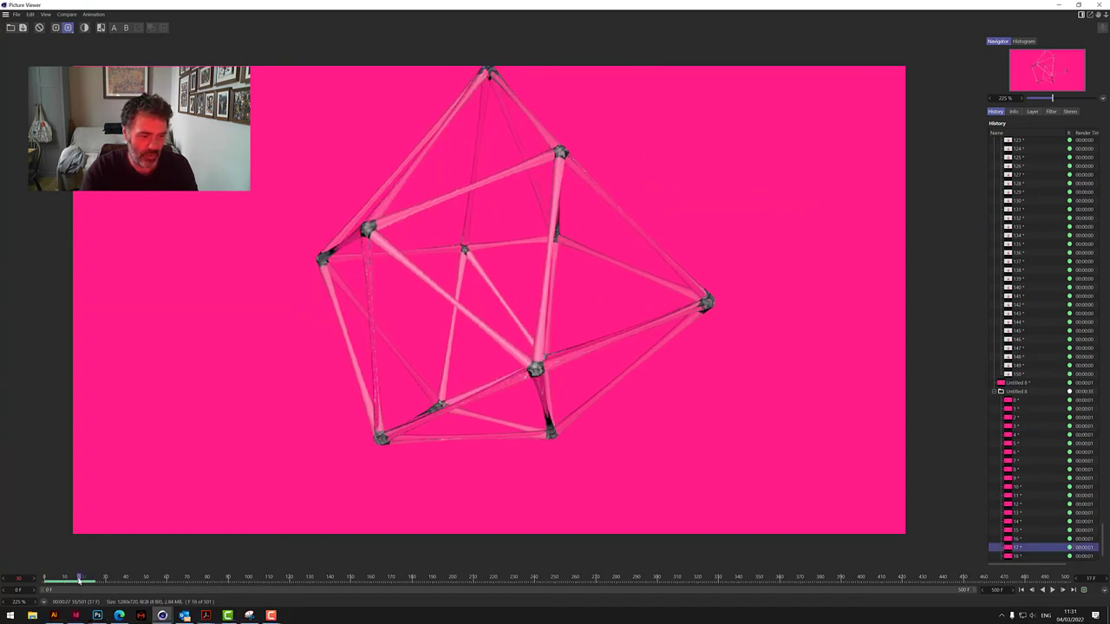
{"action": "left_click", "coordinate": [1101, 5]}
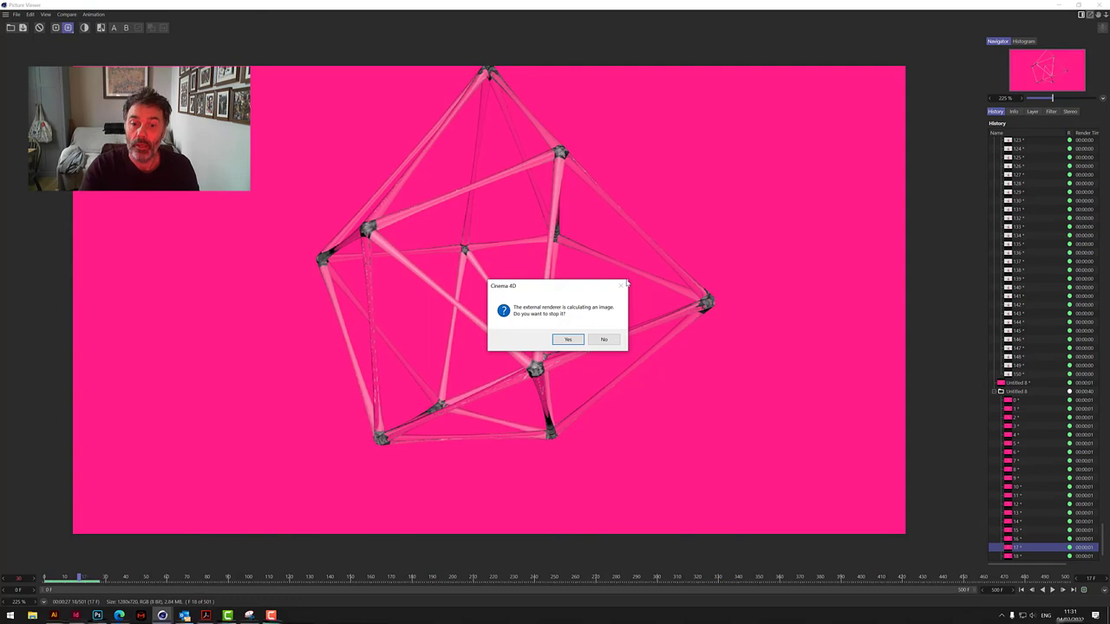
{"action": "left_click", "coordinate": [568, 339]}
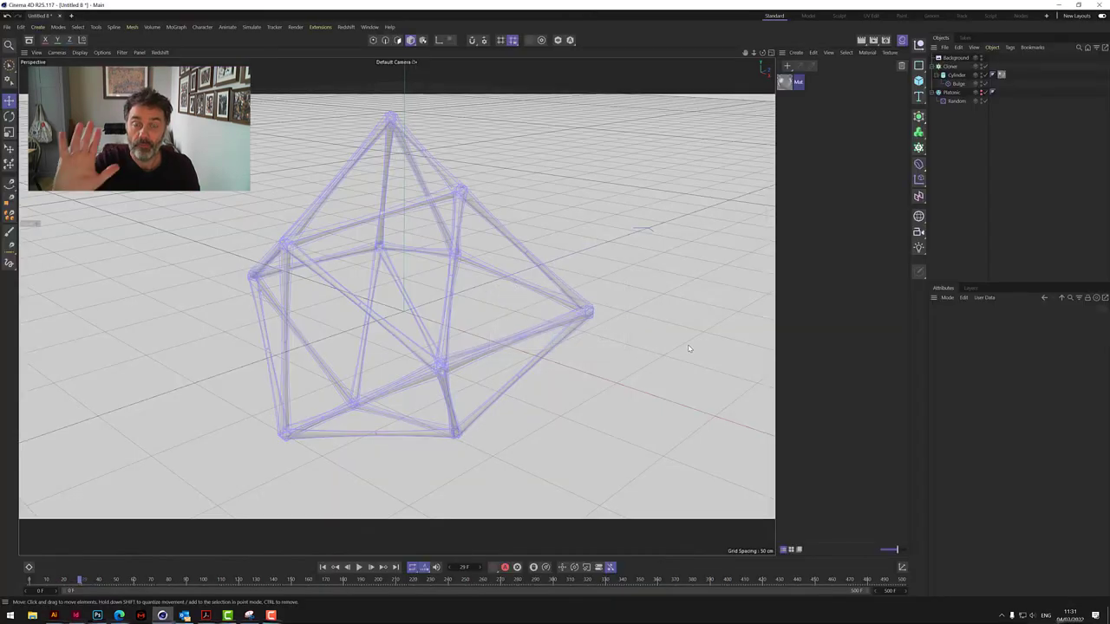